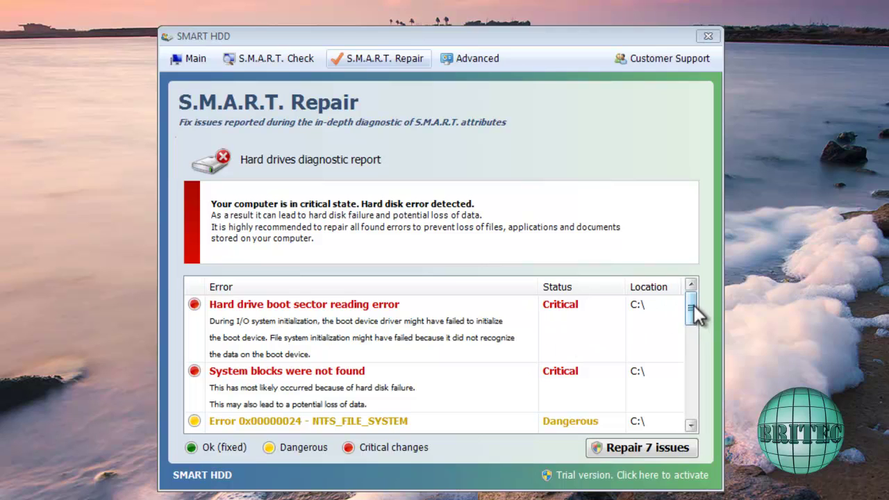
# Review the errors reported by S.M.A.R.T. Repair, view the Customer Support web page, and close that page.
pyautogui.moveTo(693, 304); pyautogui.dragTo(677, 361)
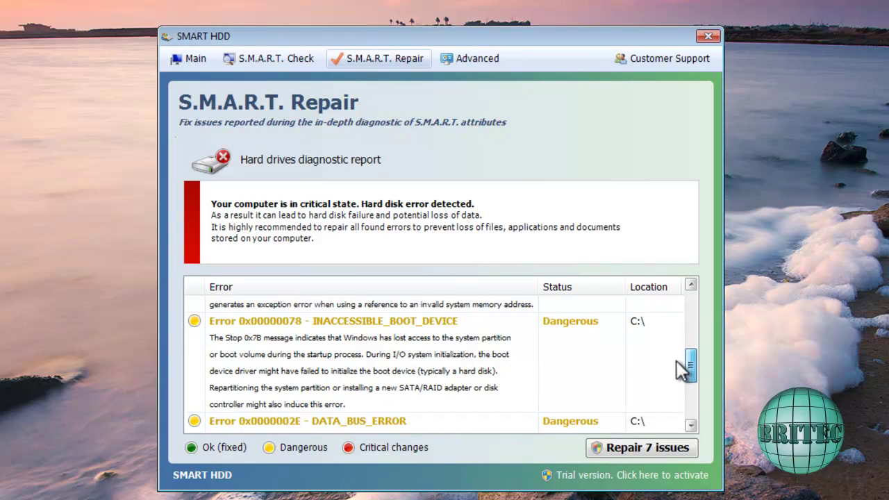
pyautogui.click(654, 60)
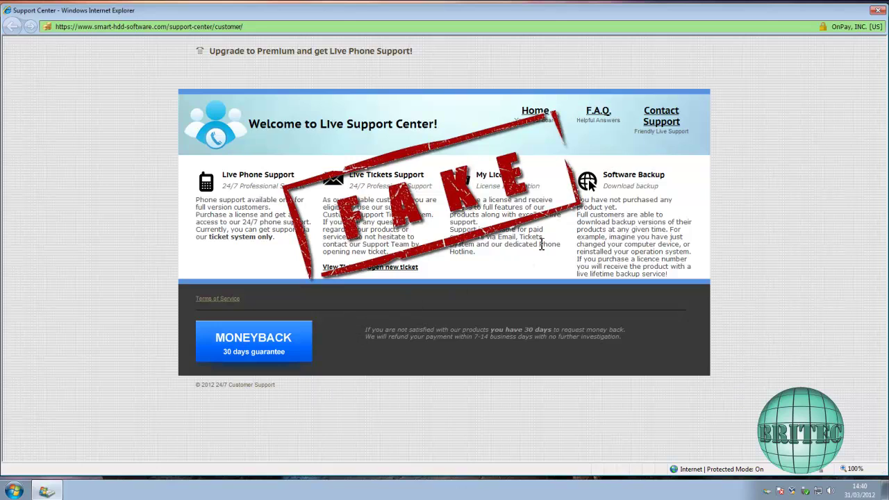
pyautogui.click(879, 14)
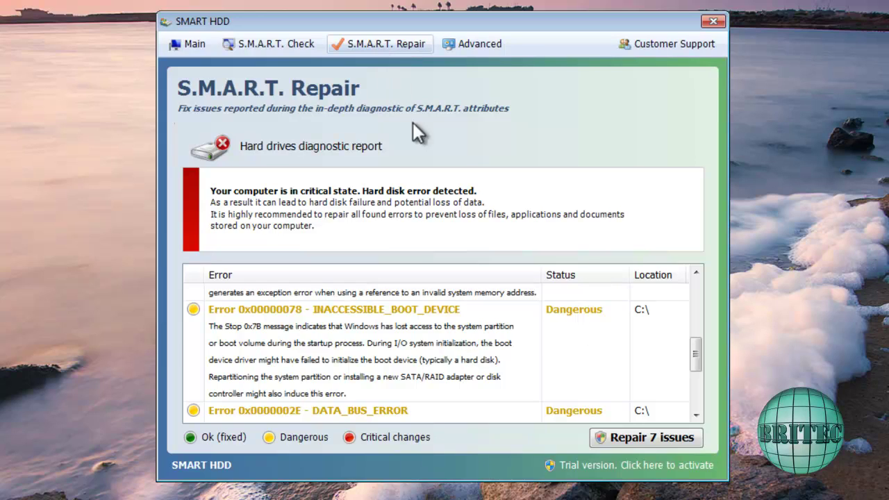
# View the SMART HDD registration form from the trial version activation link, then cancel it without registering.
pyautogui.click(614, 469)
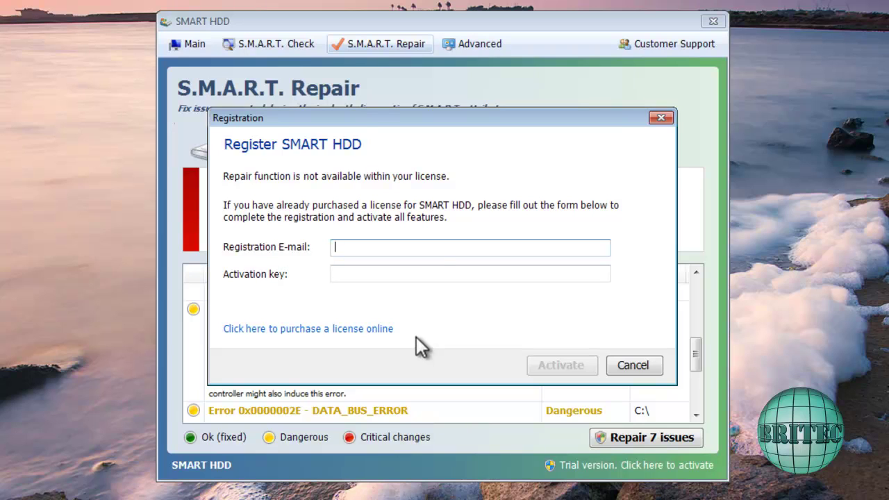
pyautogui.click(646, 367)
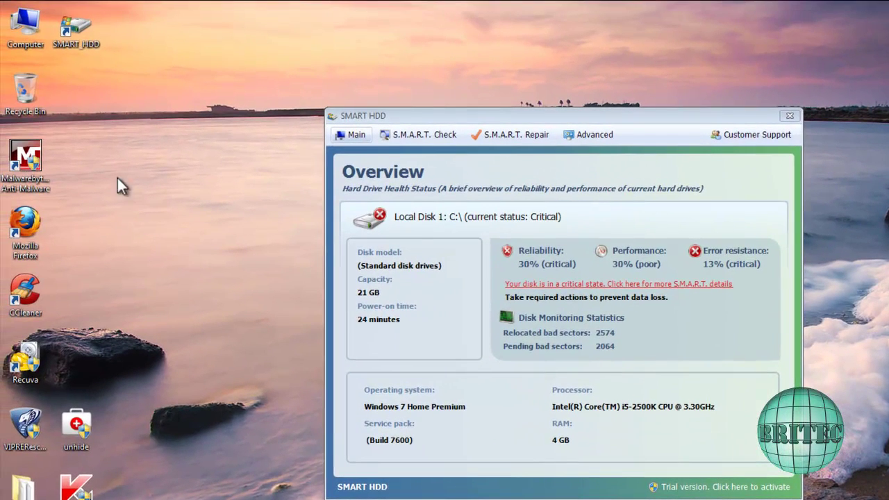
# Check the target path in the properties of the SMART_HDD desktop shortcut, then close the properties.
pyautogui.rightClick(73, 25)
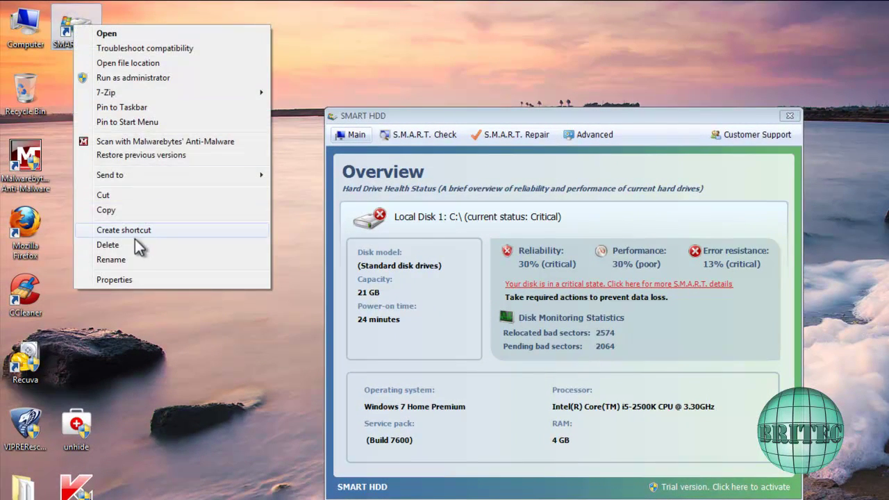
pyautogui.click(129, 279)
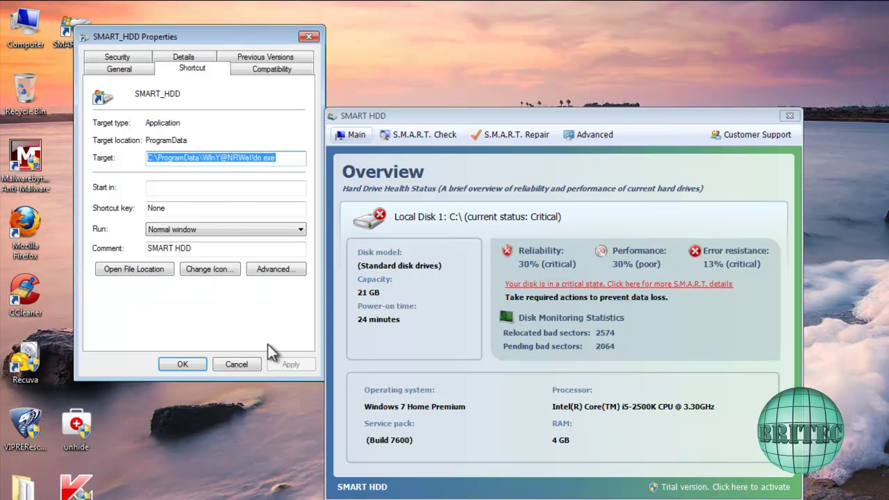
pyautogui.click(282, 157)
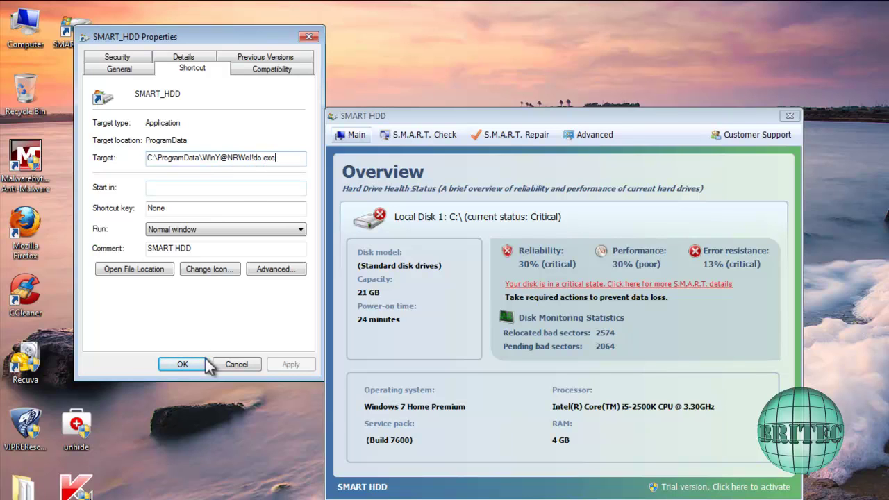
pyautogui.click(184, 365)
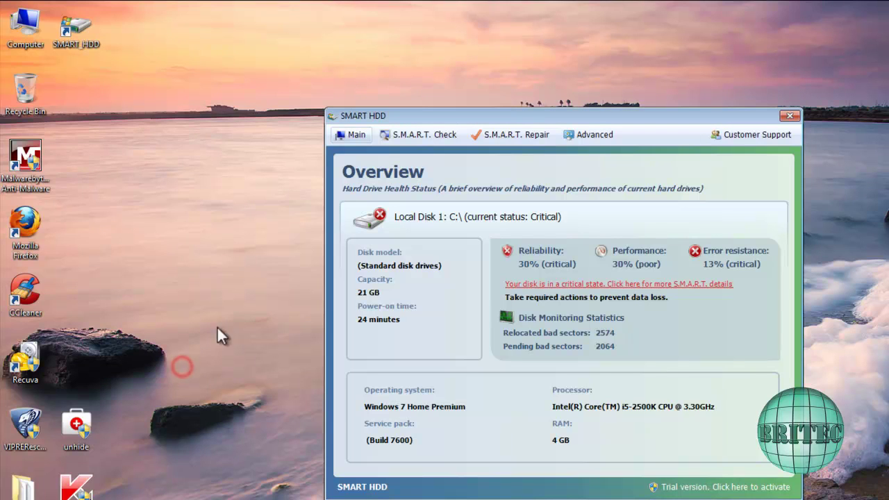
# Open Local Disk (C:) in a file window from Computer, arranging it beside the SMART HDD window.
pyautogui.doubleClick(27, 23)
pyautogui.moveTo(598, 113); pyautogui.dragTo(852, 115)
pyautogui.moveTo(501, 198); pyautogui.dragTo(397, 128)
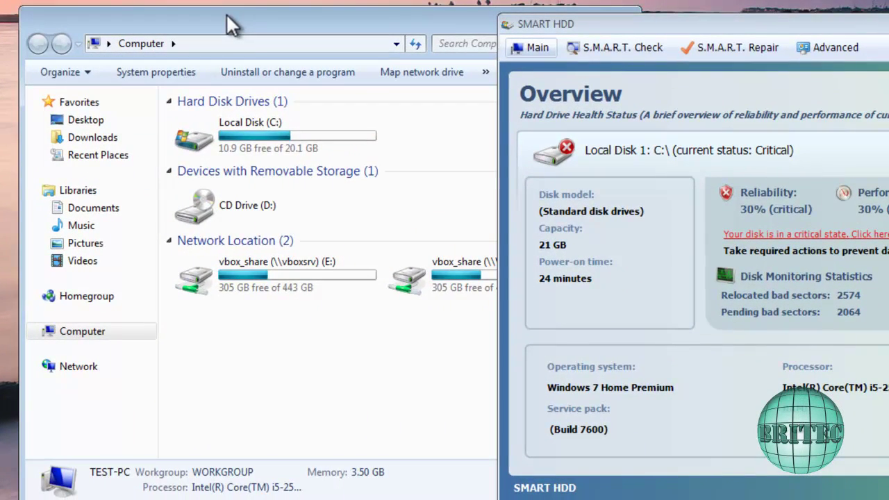
pyautogui.doubleClick(230, 124)
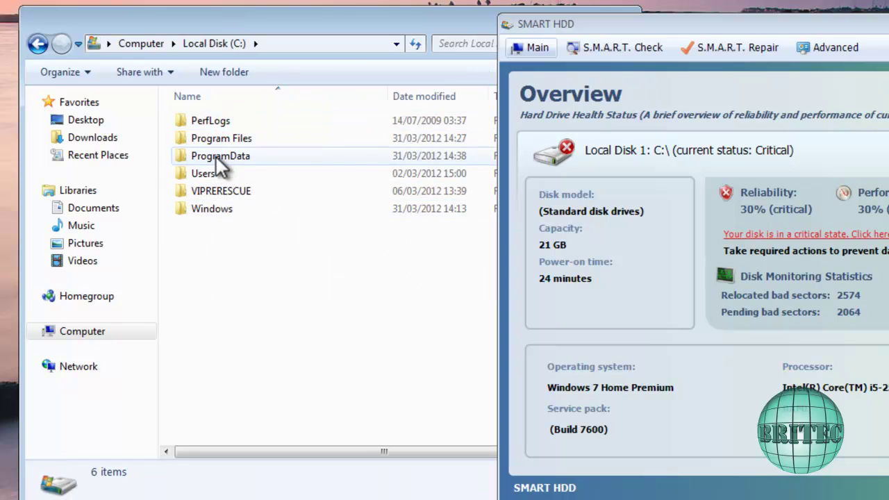
# Set the folder options to show hidden files, folders, and drives and to stop hiding extensions for known file types.
pyautogui.click(89, 72)
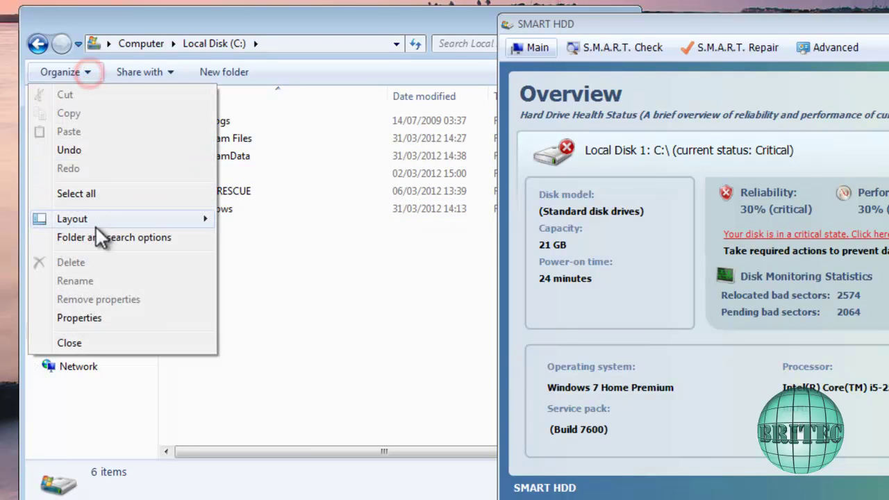
pyautogui.click(94, 238)
pyautogui.click(107, 113)
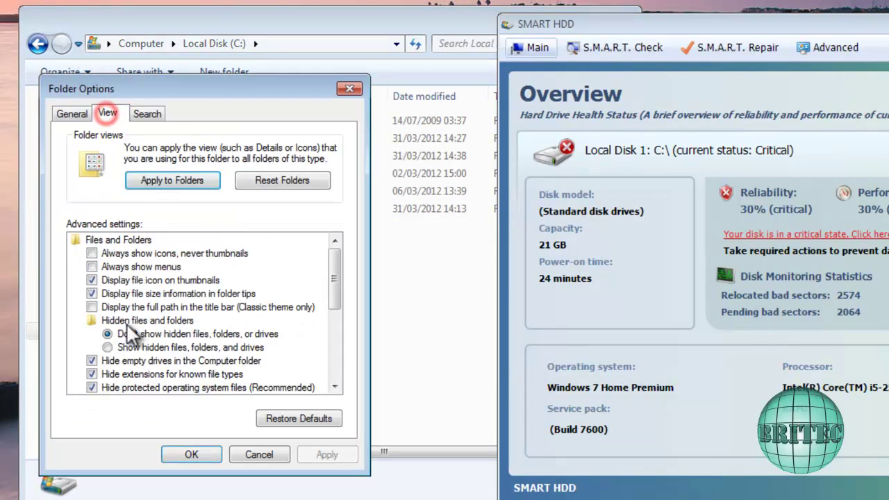
pyautogui.click(107, 347)
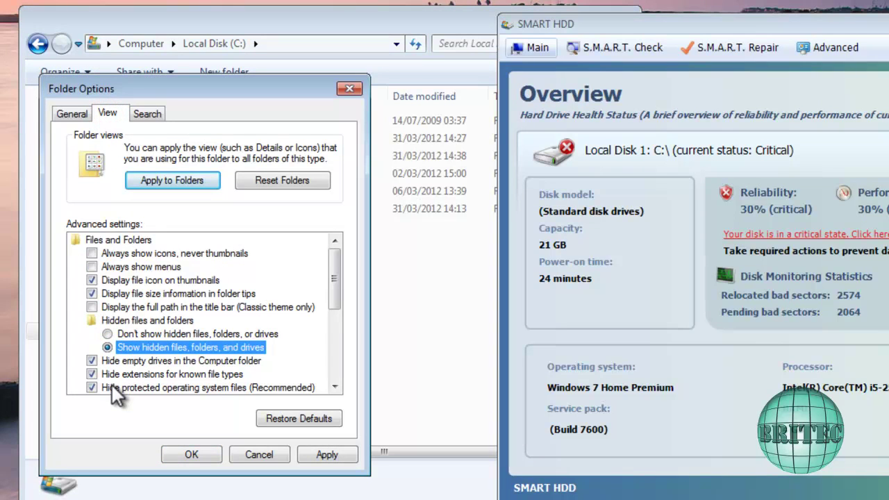
pyautogui.click(94, 373)
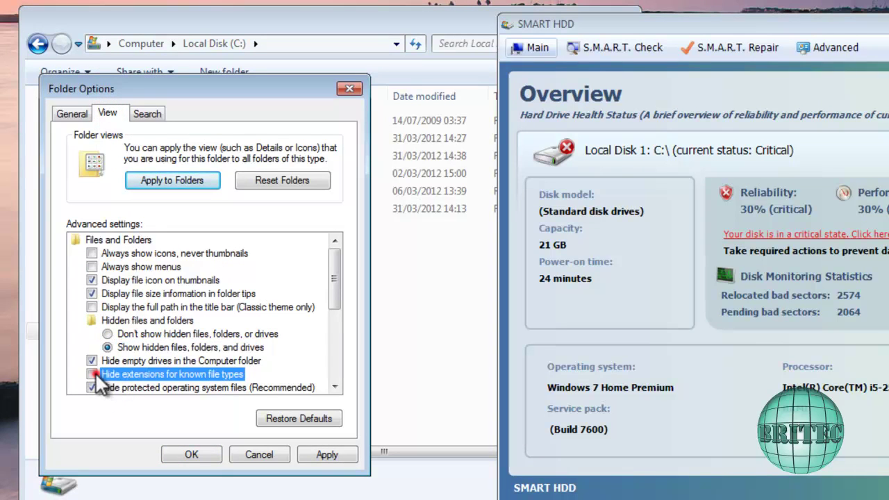
pyautogui.click(199, 453)
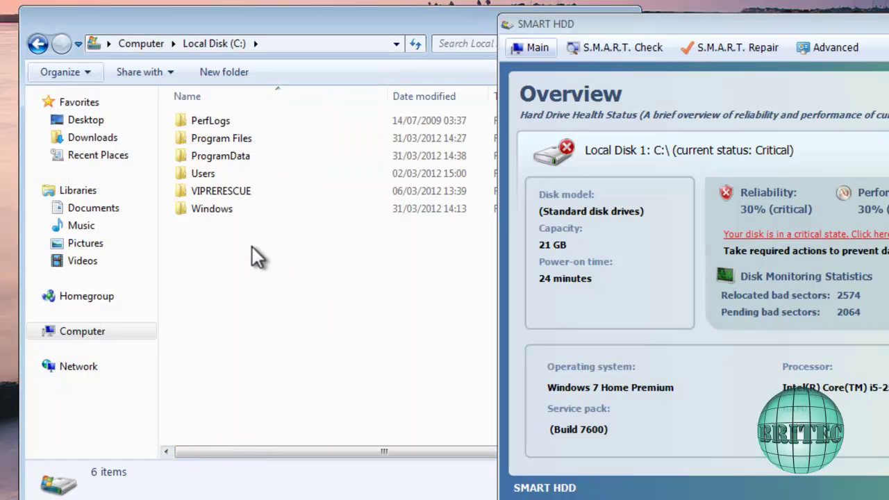
# Examine the ProgramData folder for the rogue program's files, then close the file window.
pyautogui.doubleClick(229, 155)
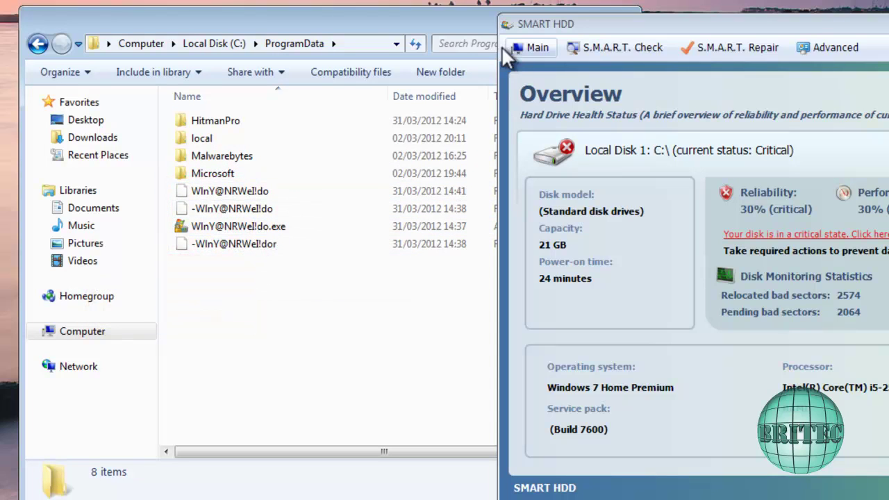
pyautogui.click(314, 31)
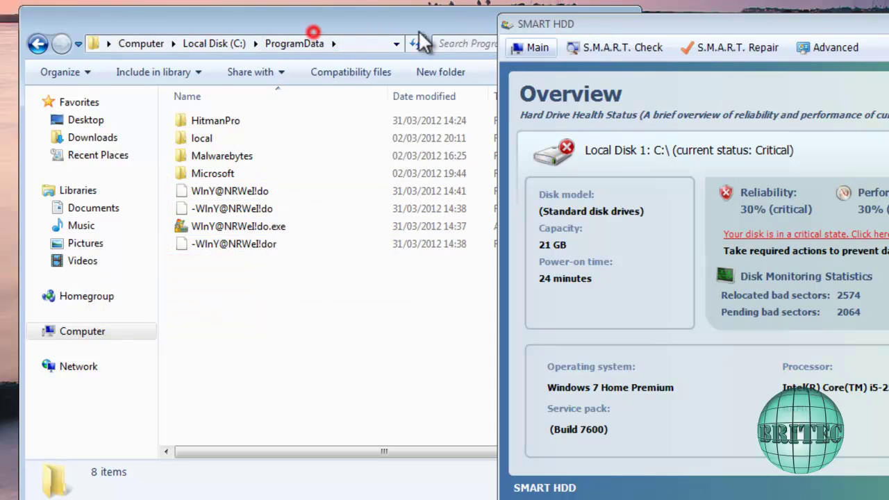
pyautogui.click(609, 29)
pyautogui.moveTo(434, 29); pyautogui.dragTo(289, 32)
pyautogui.click(490, 25)
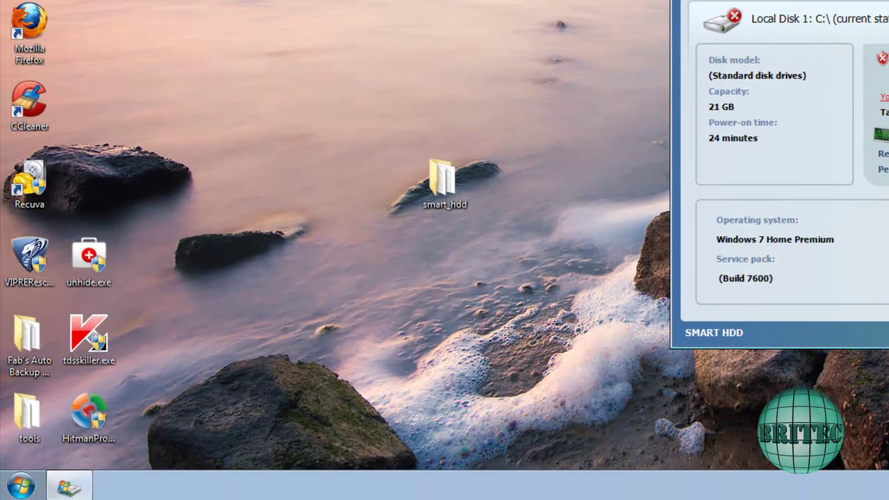
# Find cmd and run the command prompt as administrator, approving the elevation.
pyautogui.click(14, 486)
pyautogui.click(63, 441)
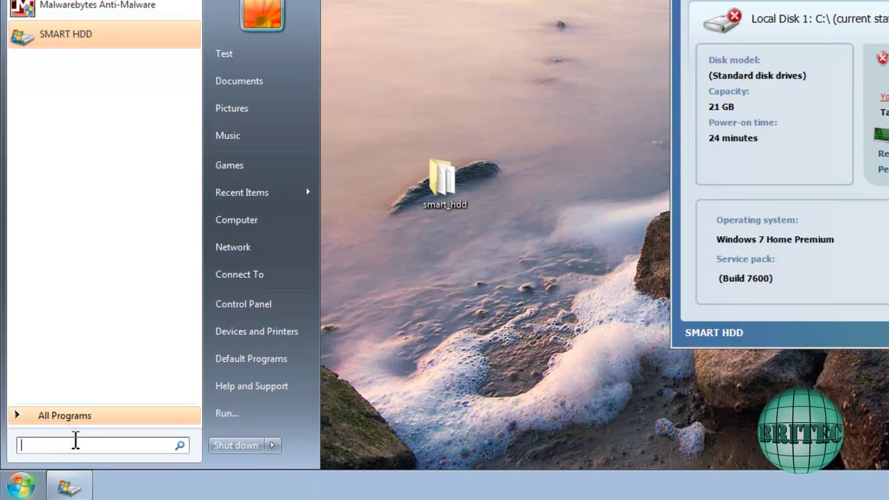
pyautogui.write('cmd')
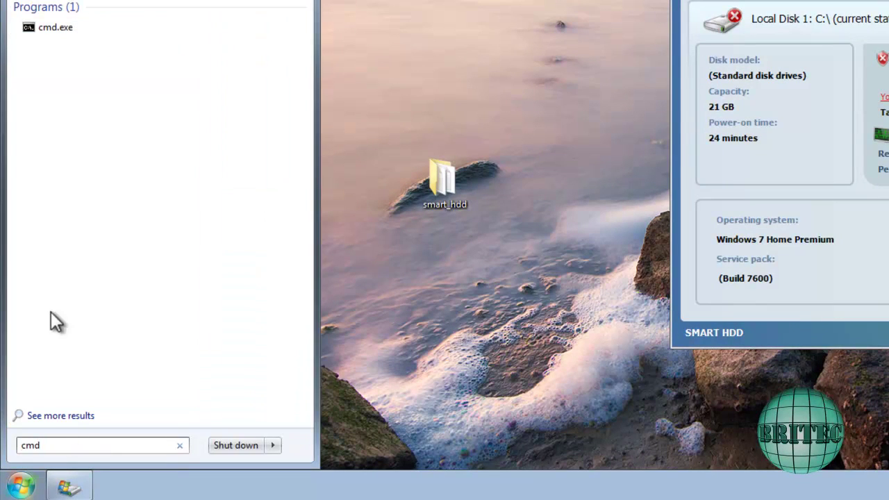
pyautogui.rightClick(51, 27)
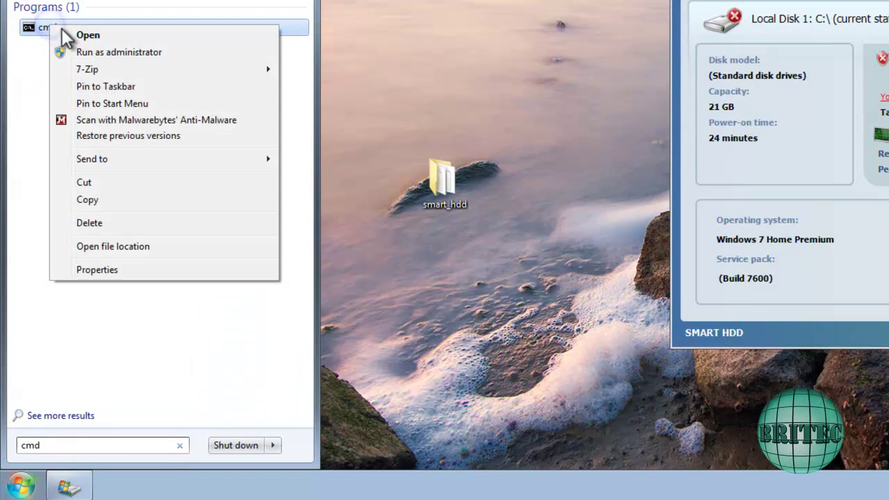
pyautogui.click(145, 55)
pyautogui.click(254, 208)
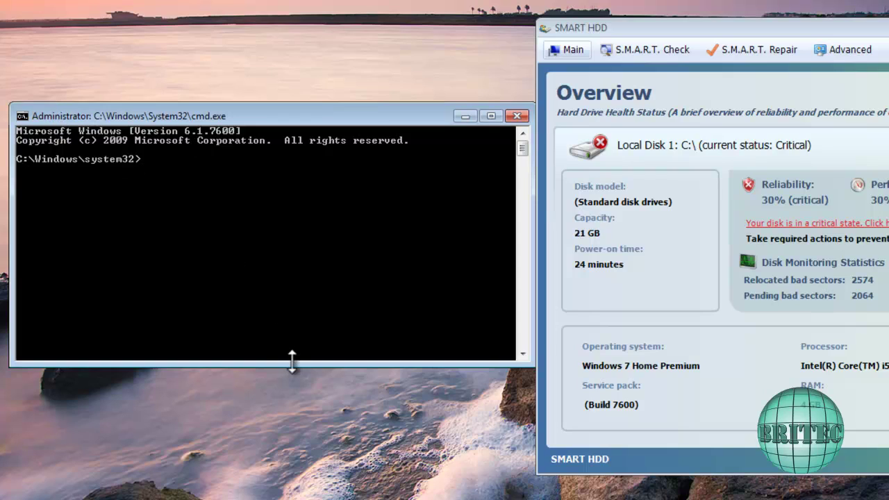
# Run tasklist and look through the running processes for the executable behind SMART HDD.
pyautogui.write('tasklist')
pyautogui.press('Return')
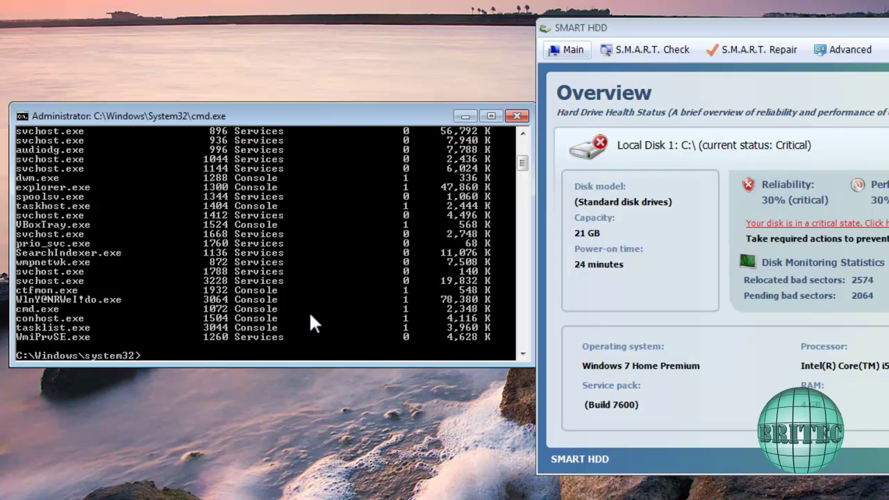
pyautogui.scroll(7, 301, 308)
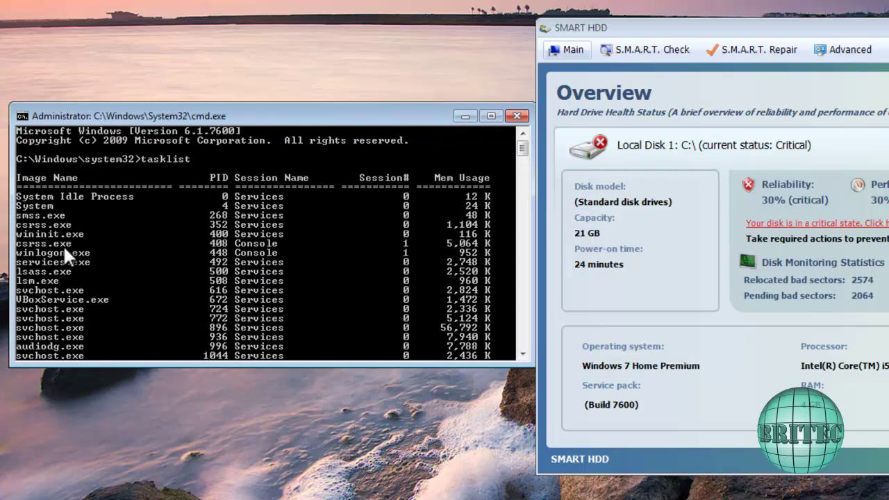
pyautogui.scroll(-3, 121, 280)
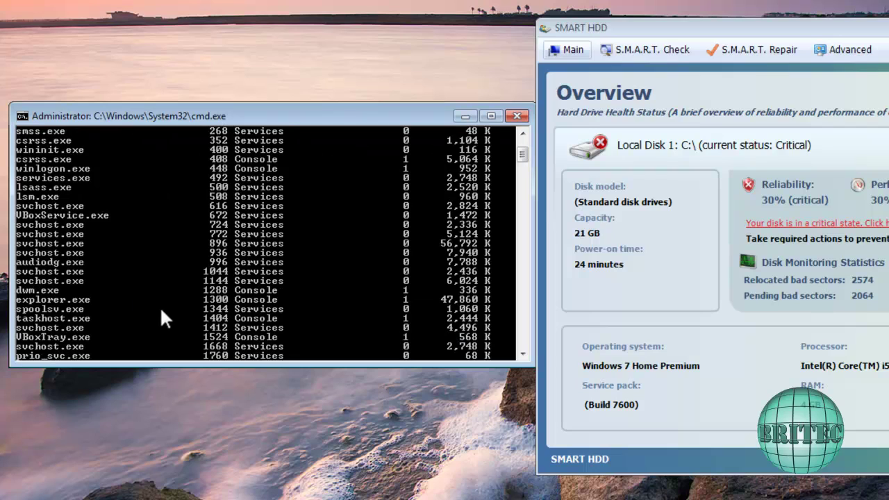
pyautogui.scroll(-1, 161, 310)
pyautogui.scroll(-1, 159, 309)
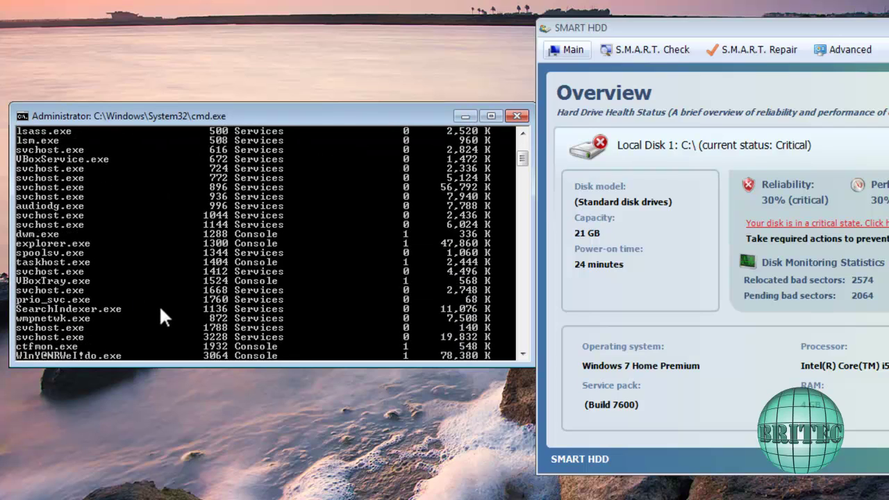
pyautogui.scroll(-2, 160, 309)
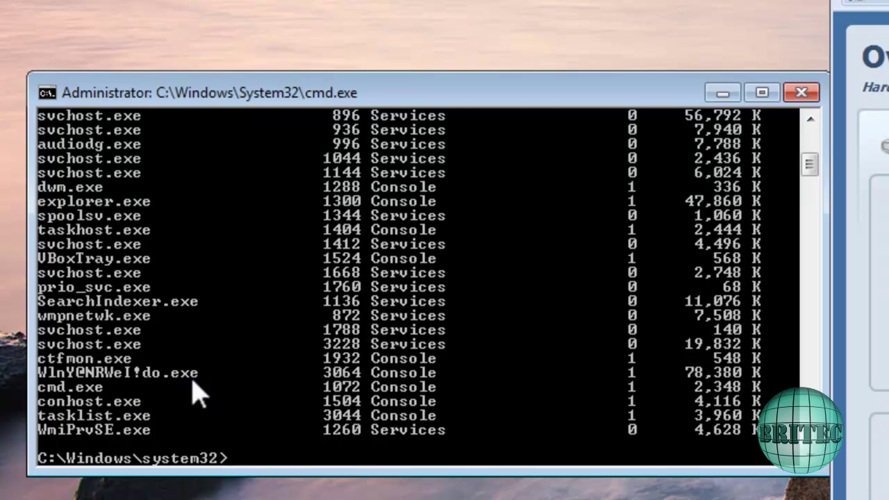
# Run netstat -a -n -o -b and examine the active connections for those owned by the rogue SMART HDD executable.
pyautogui.write('netstat -a -n -o -b')
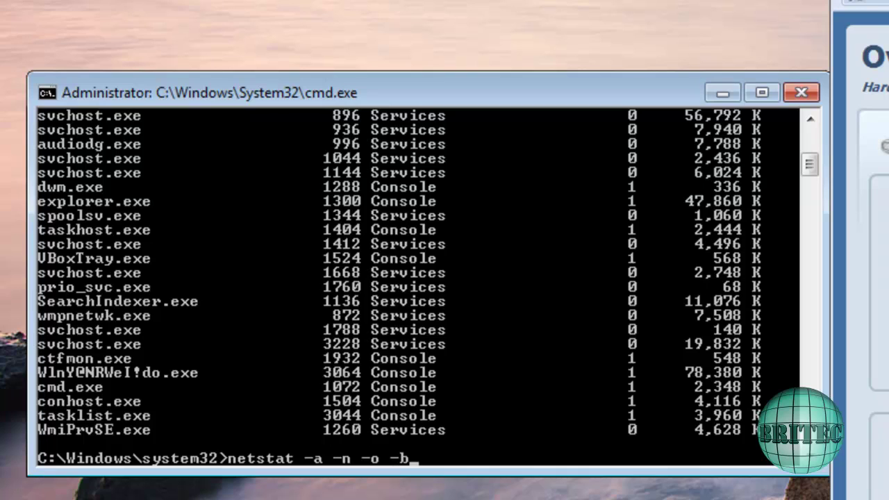
pyautogui.press('Return')
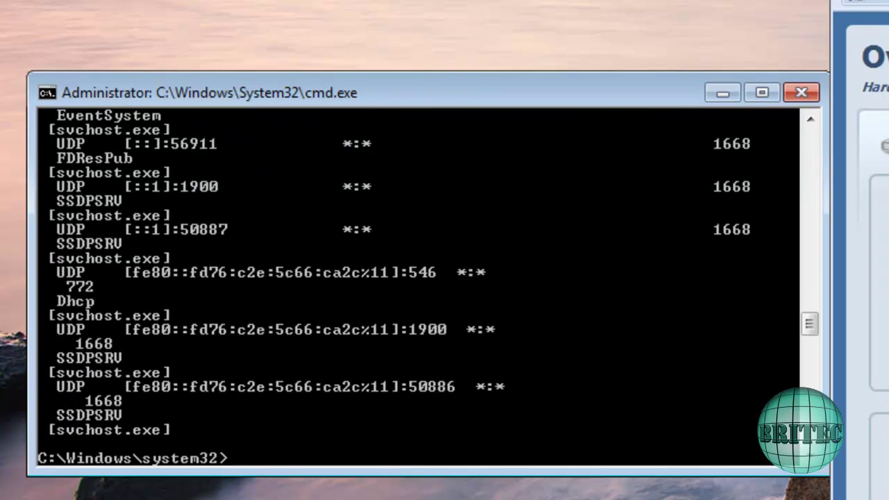
pyautogui.scroll(2, 486, 382)
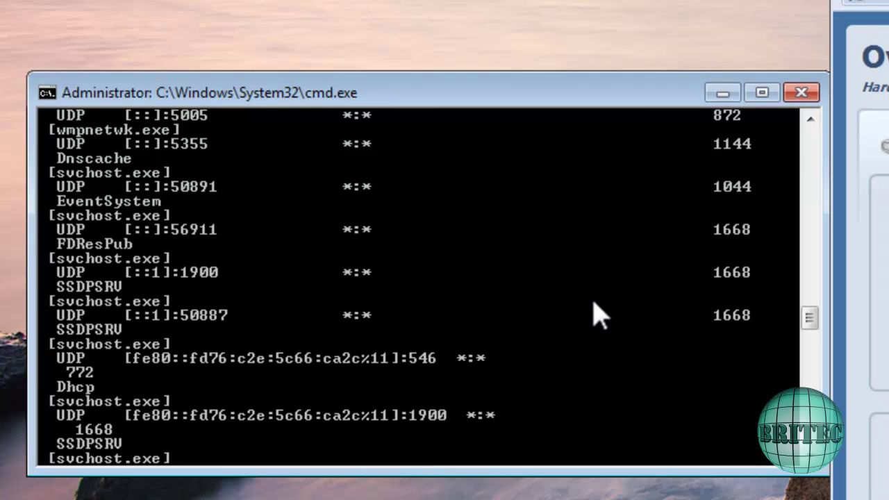
pyautogui.scroll(3, 369, 323)
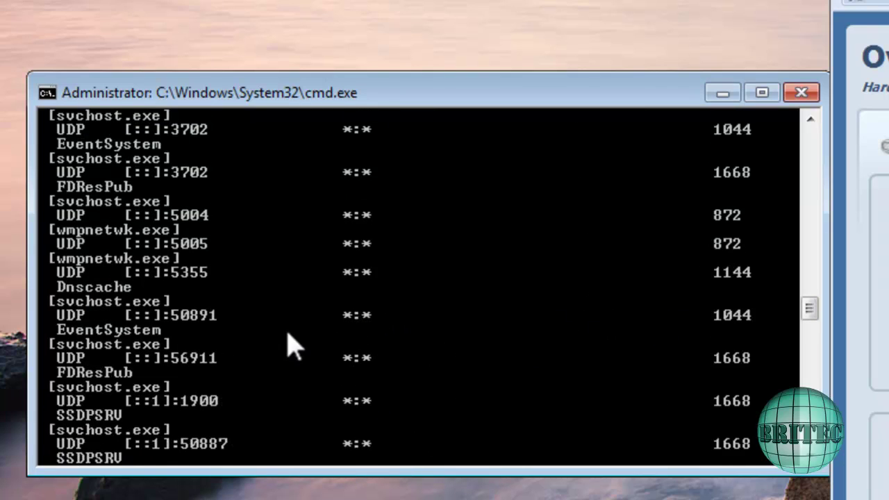
pyautogui.scroll(3, 292, 341)
pyautogui.scroll(1, 460, 365)
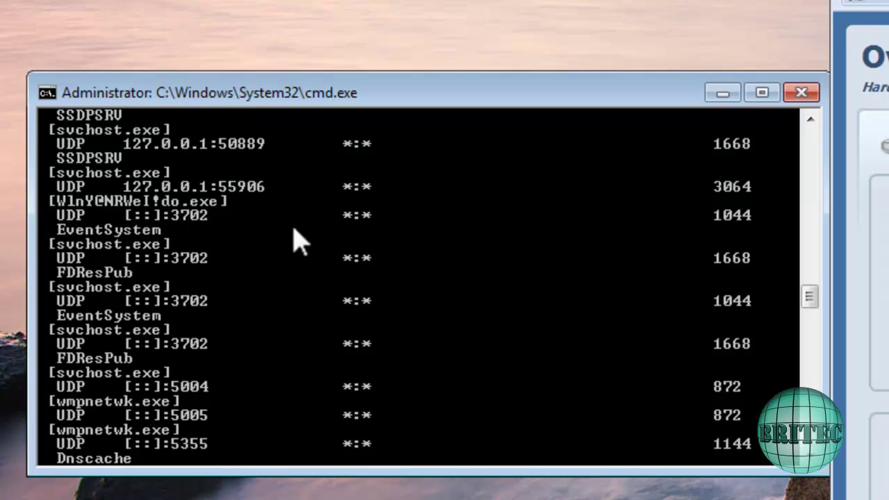
pyautogui.scroll(6, 461, 260)
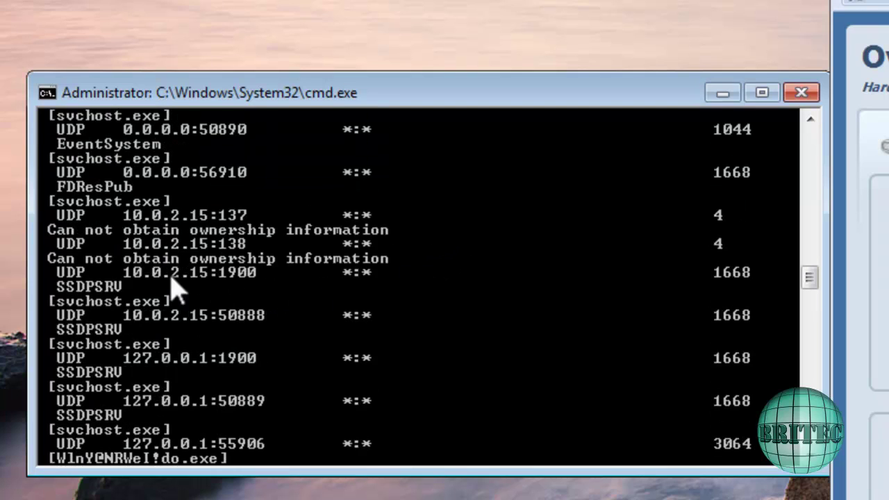
pyautogui.scroll(6, 296, 314)
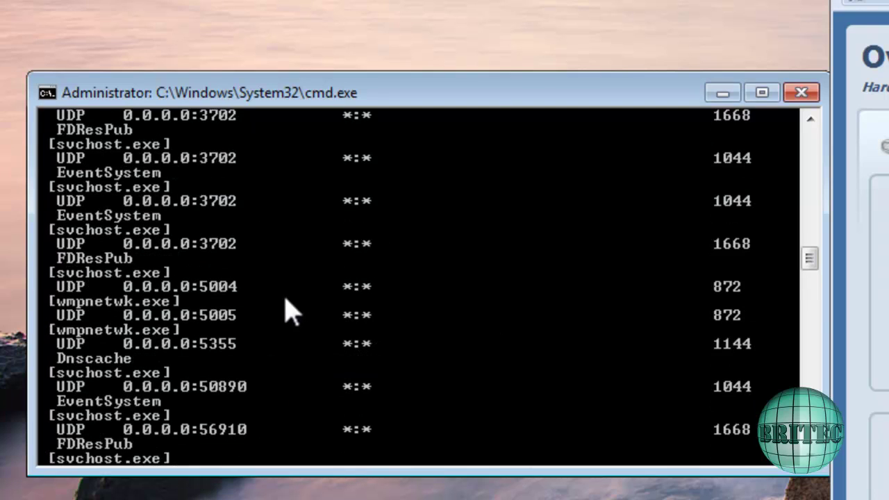
pyautogui.scroll(15, 257, 321)
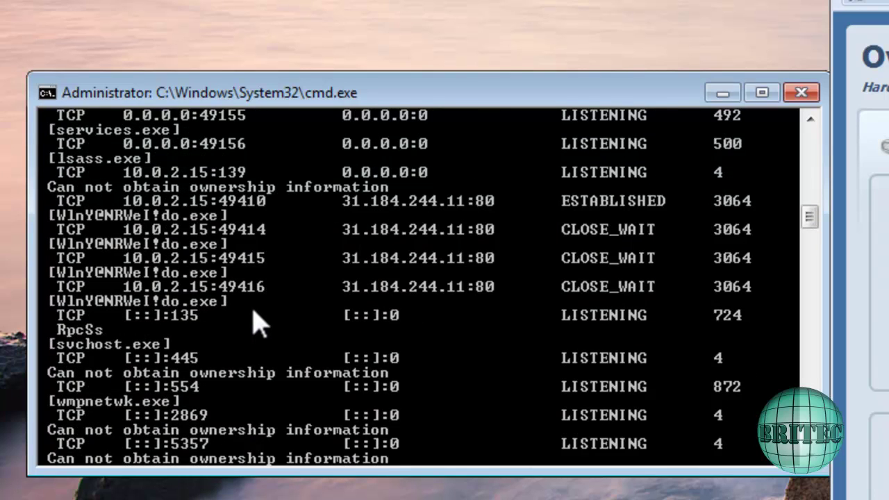
pyautogui.scroll(10, 257, 321)
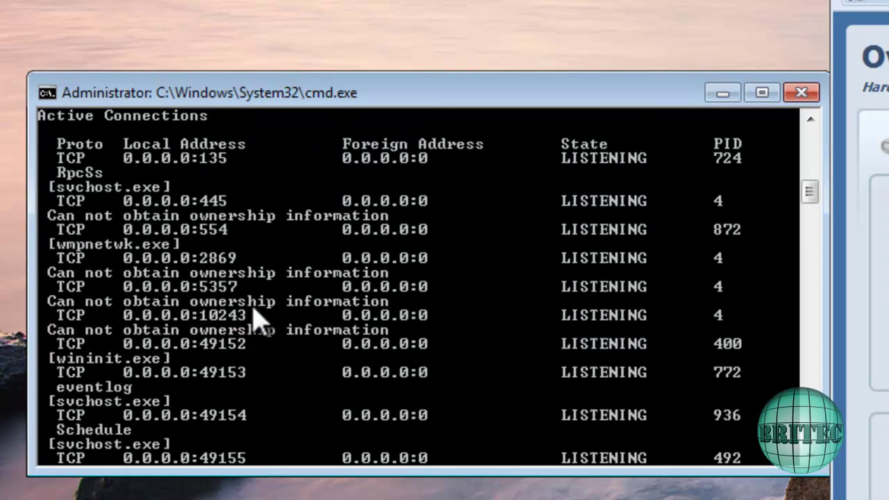
pyautogui.scroll(-2, 198, 363)
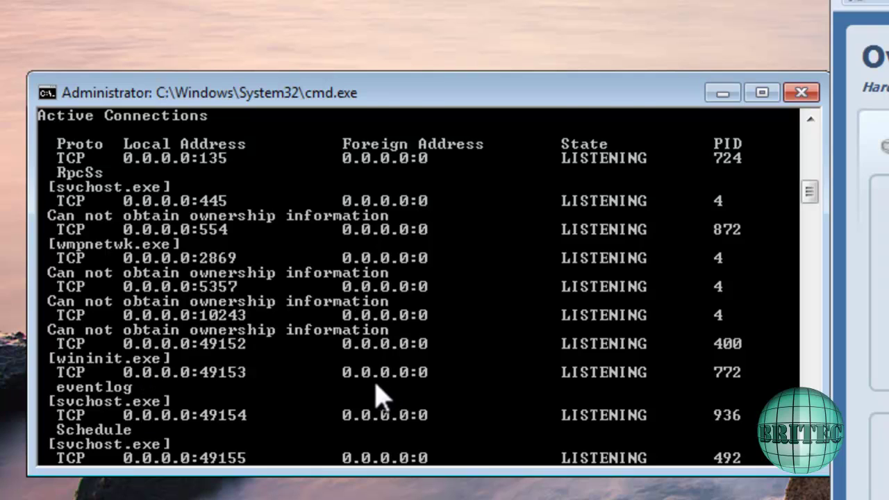
pyautogui.scroll(-5, 375, 398)
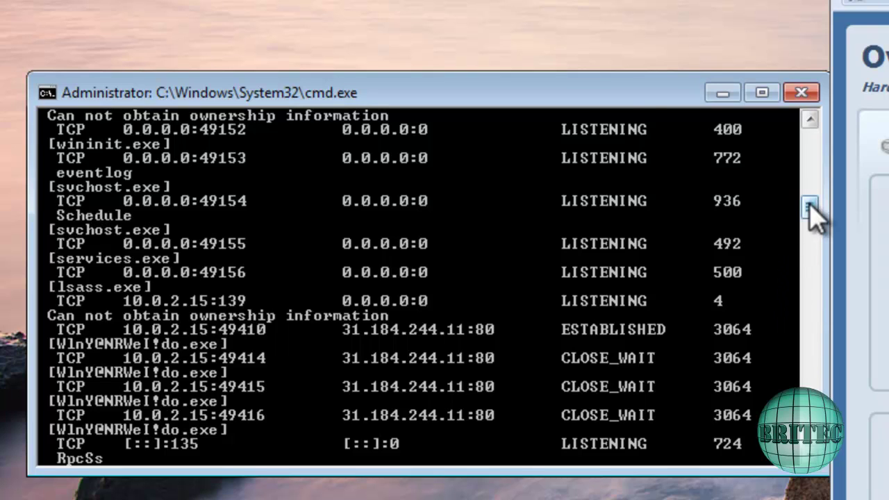
# Return to the end of the netstat output and clear the console with cls.
pyautogui.moveTo(810, 203); pyautogui.dragTo(808, 332)
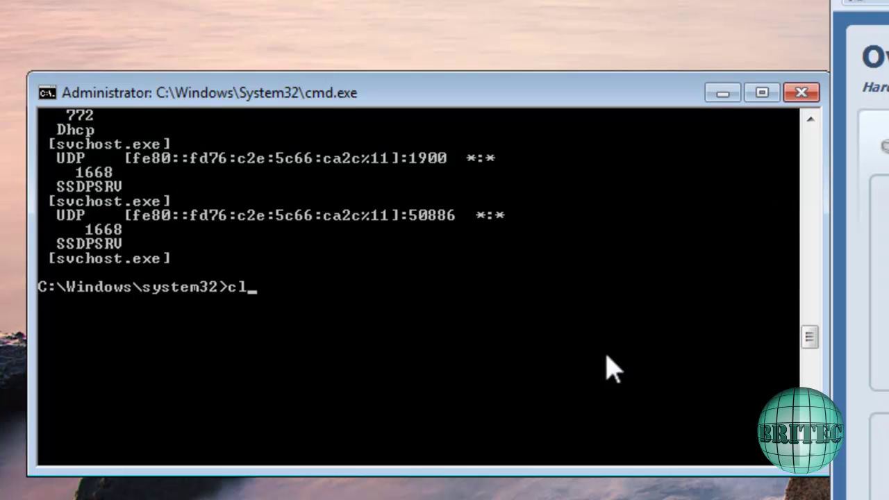
pyautogui.moveTo(809, 336)
pyautogui.mouseDown()
pyautogui.moveTo(811, 214)
pyautogui.moveTo(807, 334)
pyautogui.mouseUp()
pyautogui.write('cl')
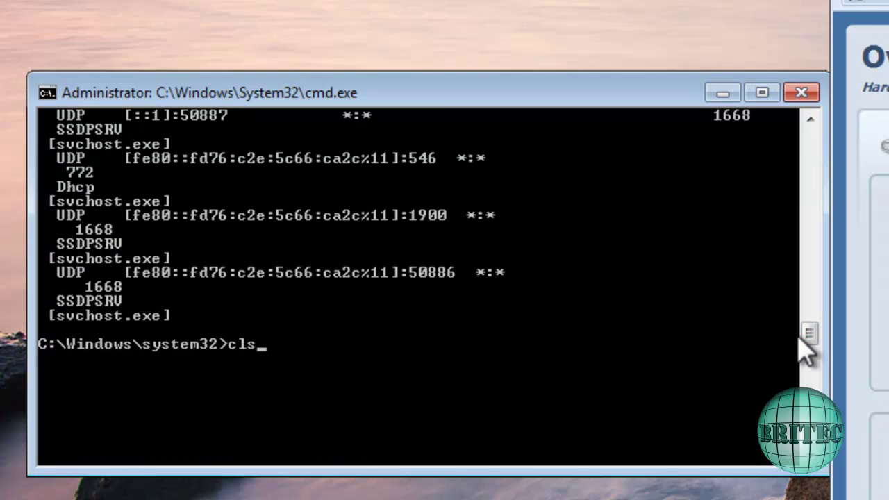
pyautogui.write('s')
pyautogui.press('Return')
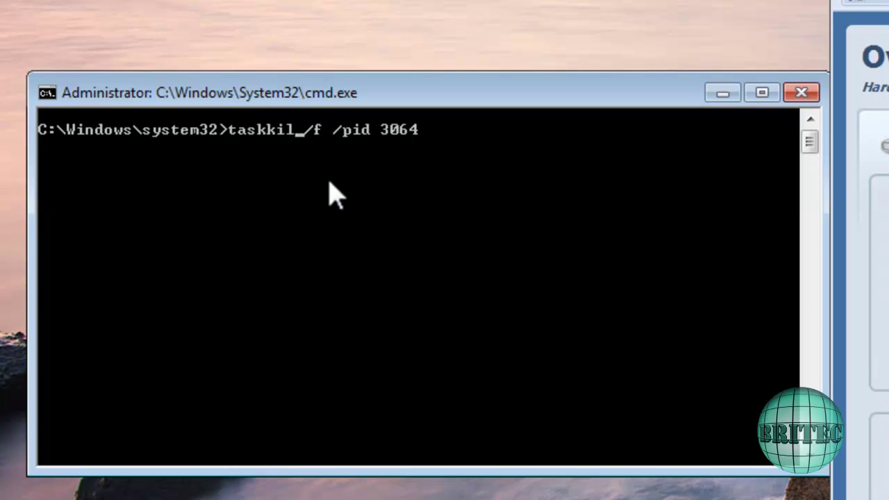
# Force-terminate the rogue process with taskkill /f /pid 3064, and close the command prompt.
pyautogui.write('l')
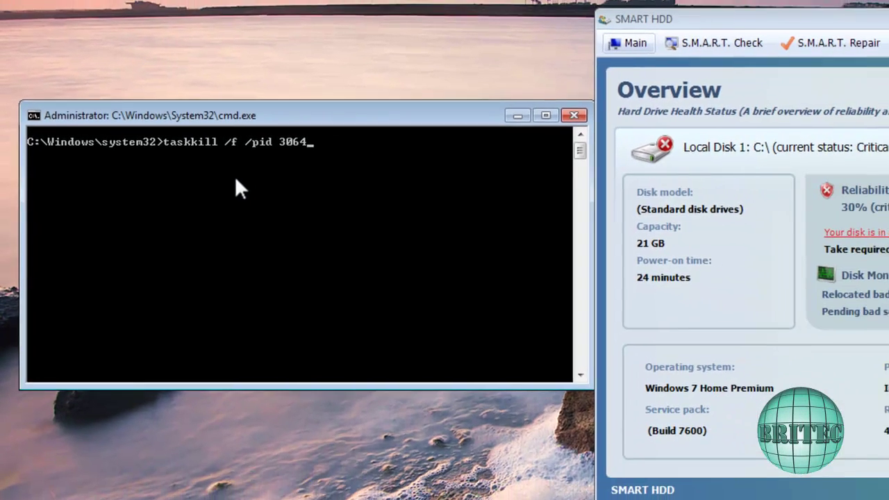
pyautogui.press('Return')
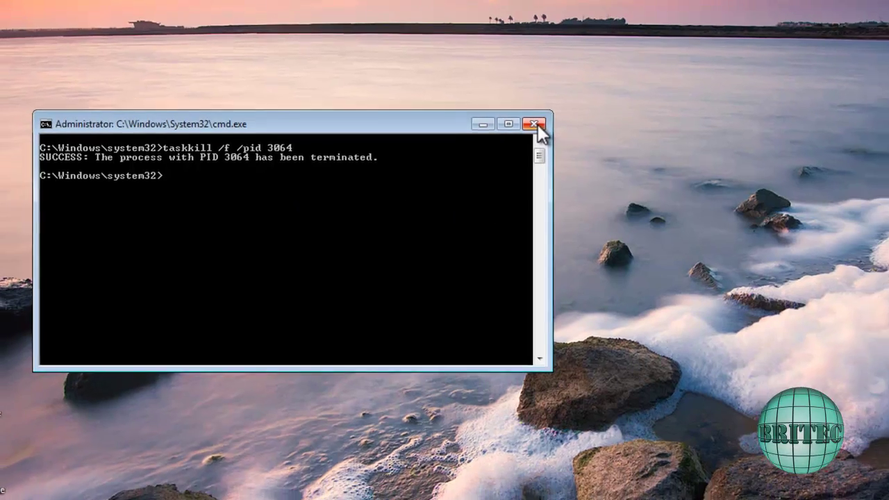
pyautogui.click(553, 118)
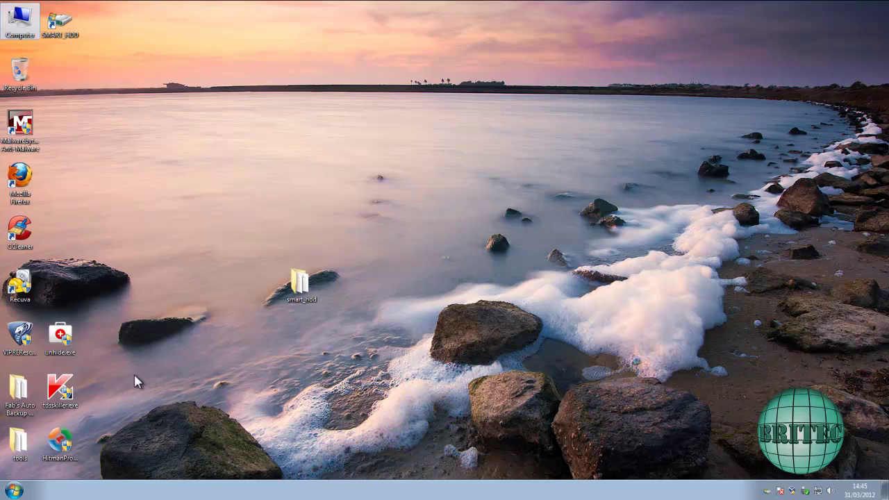
# Delete the smart_hdd folder and the SMART_HDD shortcut from the desktop, confirming the move to the Recycle Bin.
pyautogui.rightClick(299, 285)
pyautogui.click(327, 424)
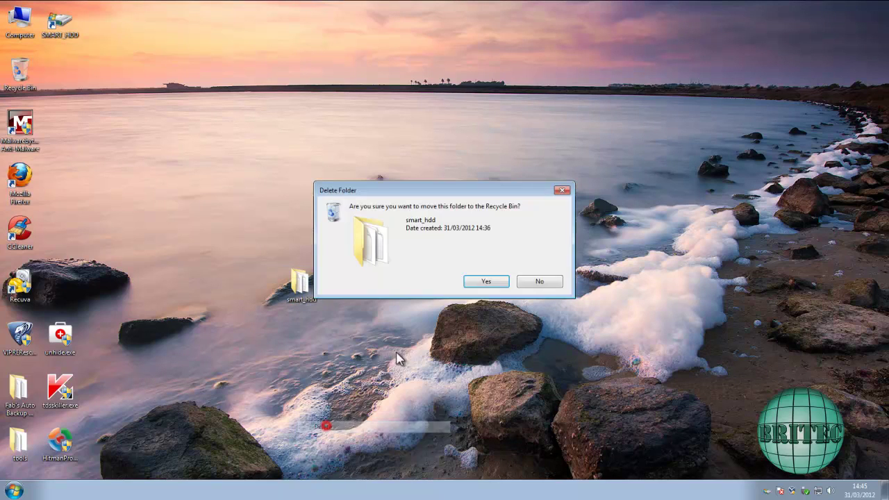
pyautogui.click(495, 281)
pyautogui.rightClick(59, 24)
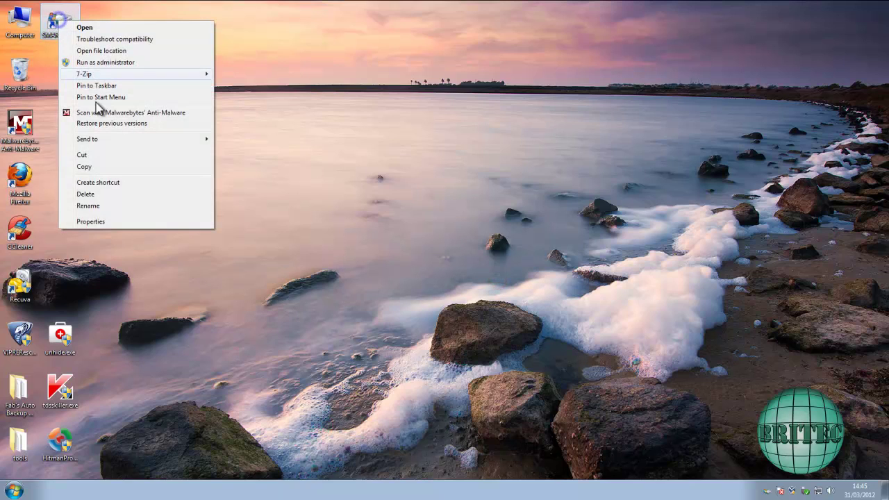
pyautogui.click(101, 196)
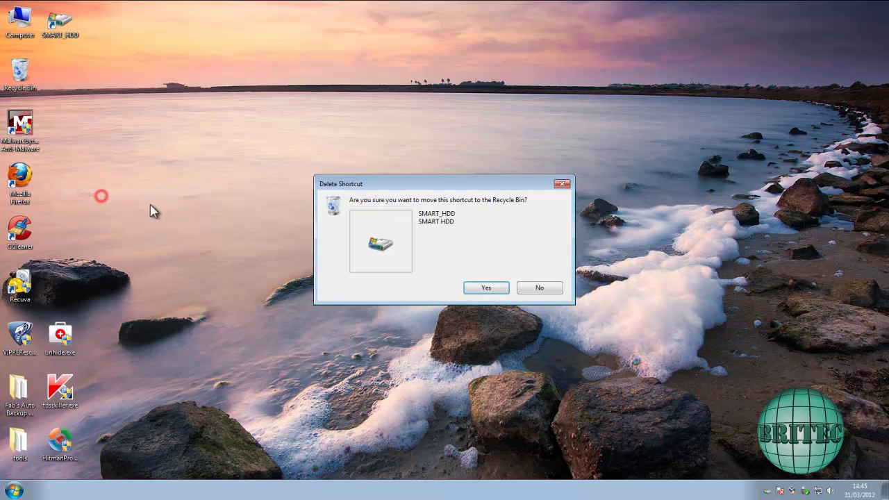
pyautogui.click(485, 287)
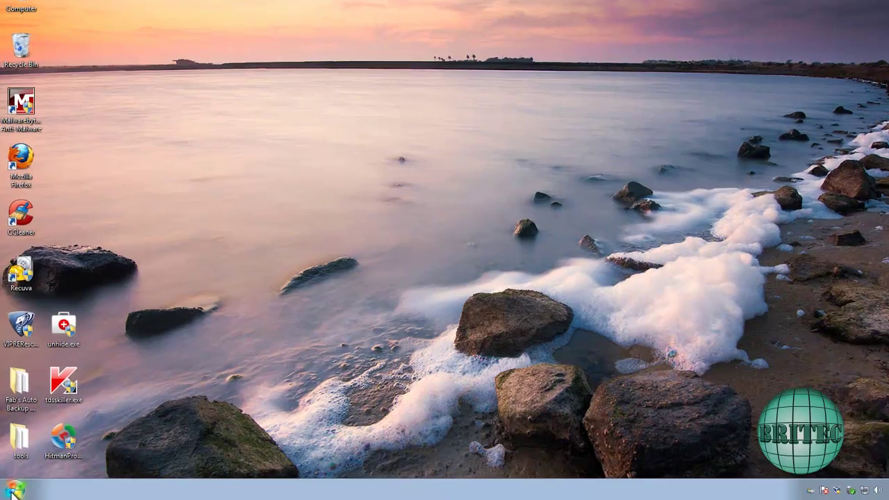
# Remove SMART HDD from the Start menu's list of recently used programs.
pyautogui.click(14, 490)
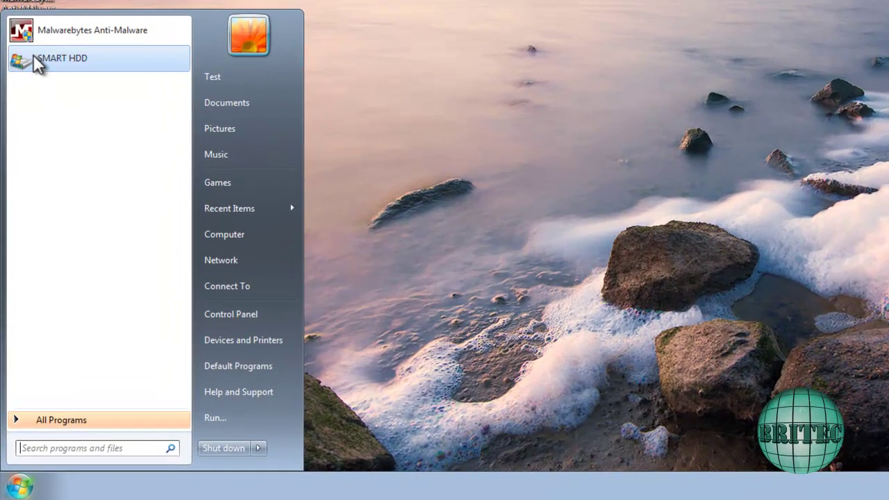
pyautogui.rightClick(38, 58)
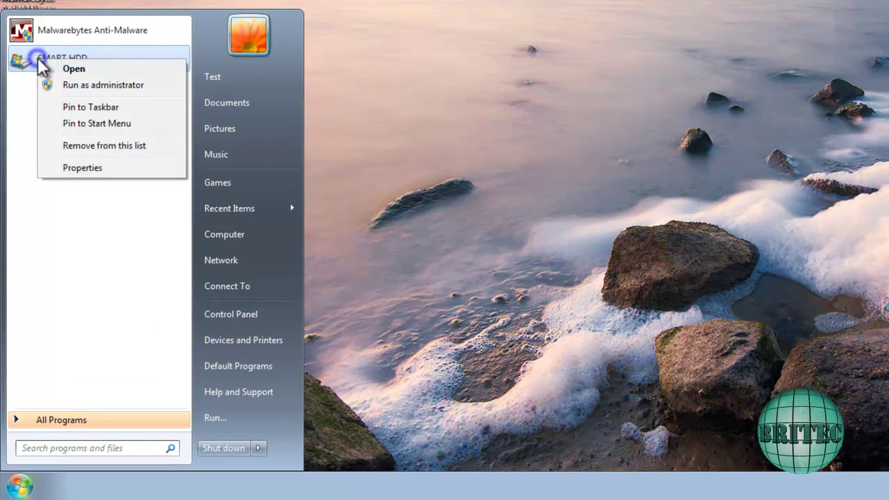
pyautogui.click(71, 145)
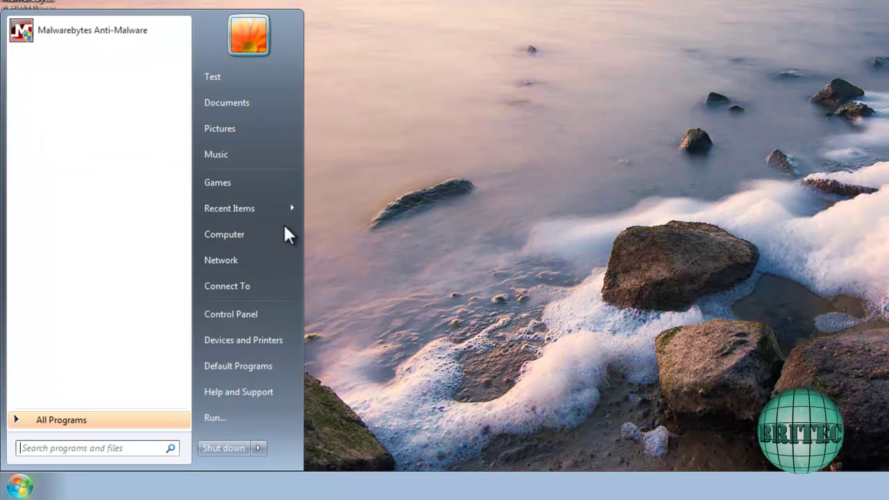
# Delete the four WlnY@NRWeI!do files, including the .exe, from C:\ProgramData, granting administrator permission for all current items.
pyautogui.click(247, 240)
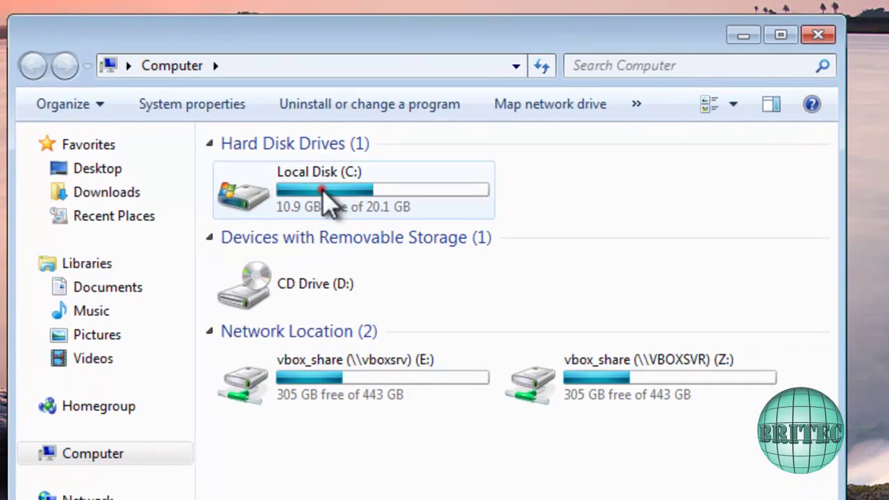
pyautogui.doubleClick(323, 184)
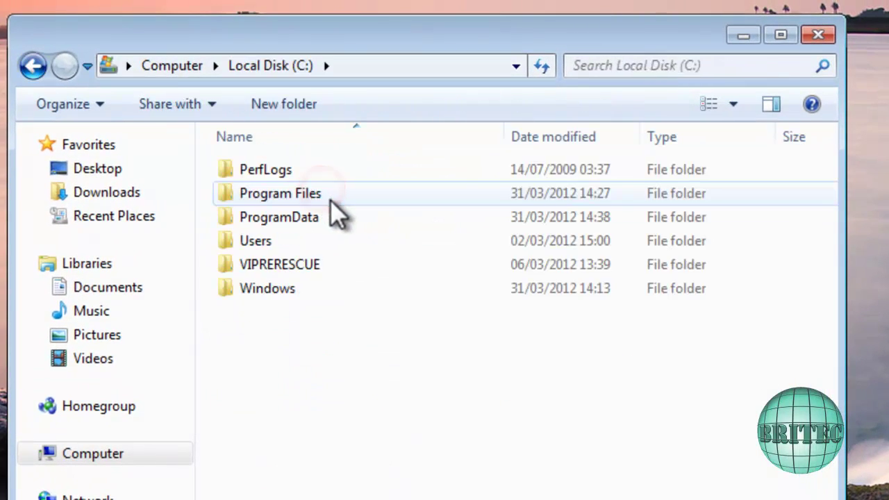
pyautogui.doubleClick(291, 219)
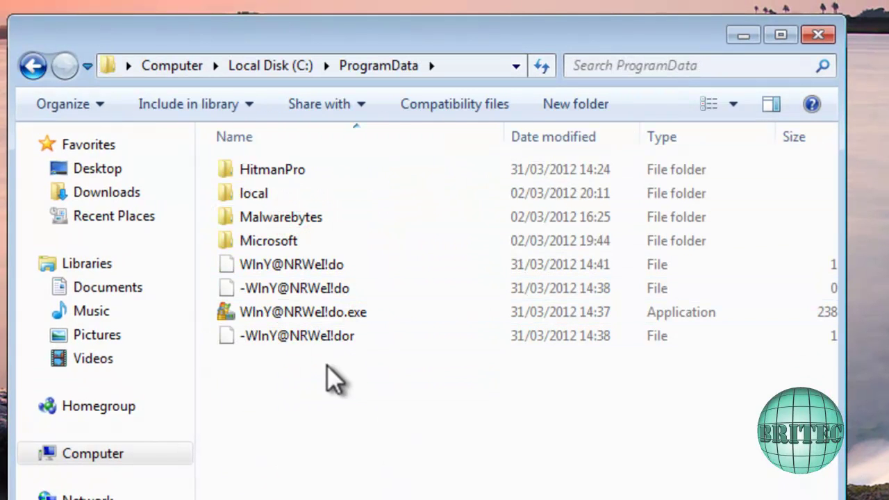
pyautogui.moveTo(346, 360); pyautogui.dragTo(212, 252)
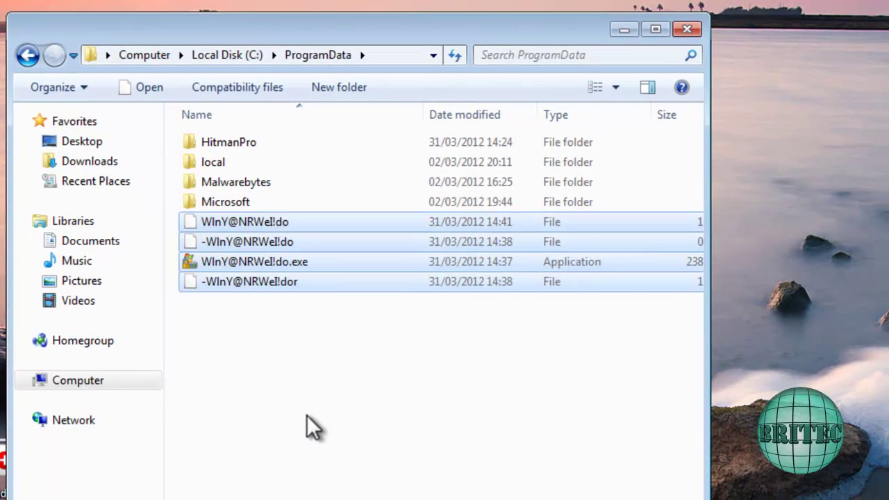
pyautogui.press('Delete')
pyautogui.click(757, 316)
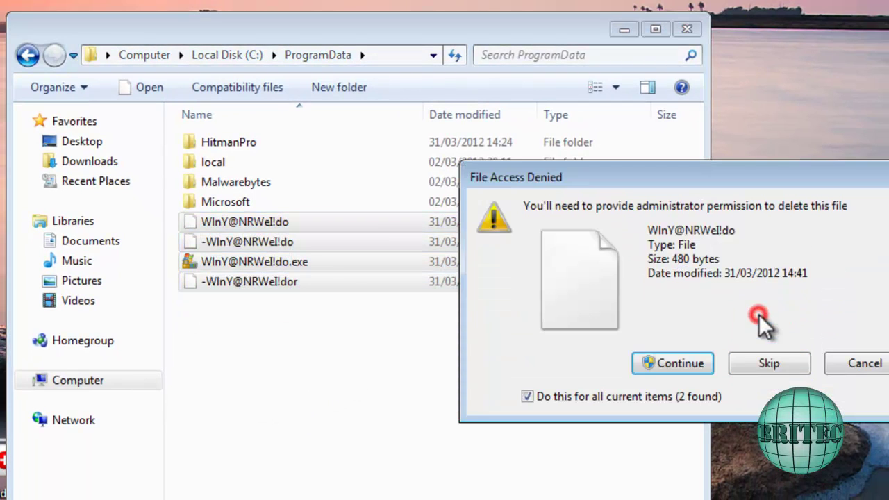
pyautogui.click(667, 363)
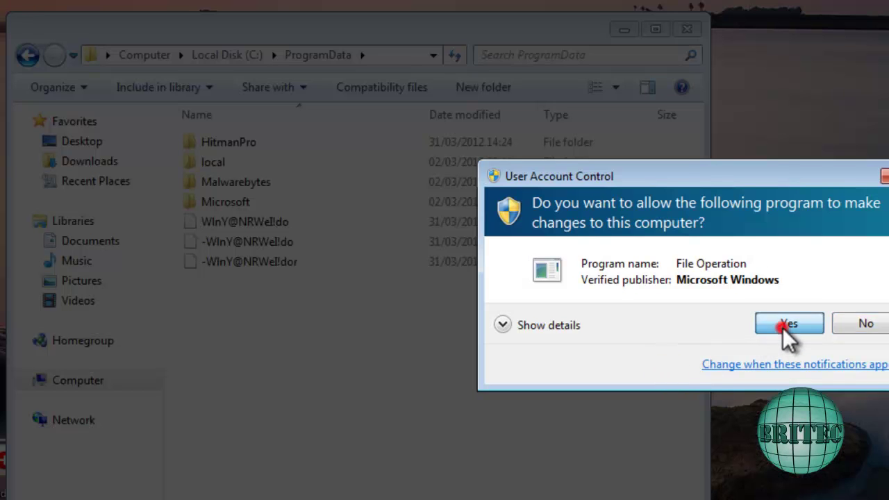
pyautogui.click(785, 325)
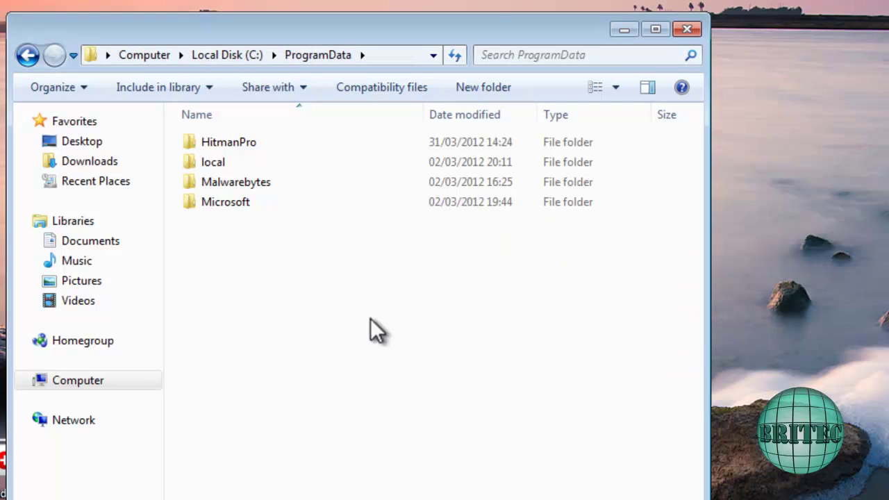
# Go to the Temp folder at C:\Users\Test\AppData\Local\Temp.
pyautogui.click(27, 55)
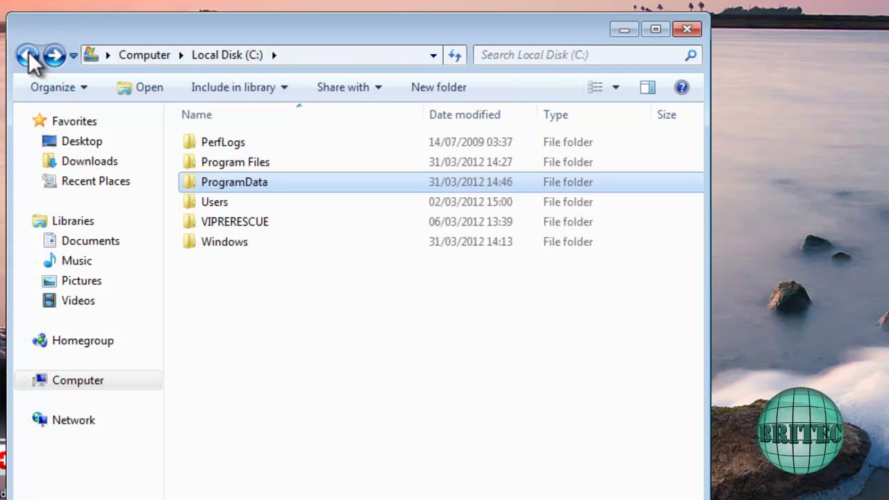
pyautogui.click(28, 56)
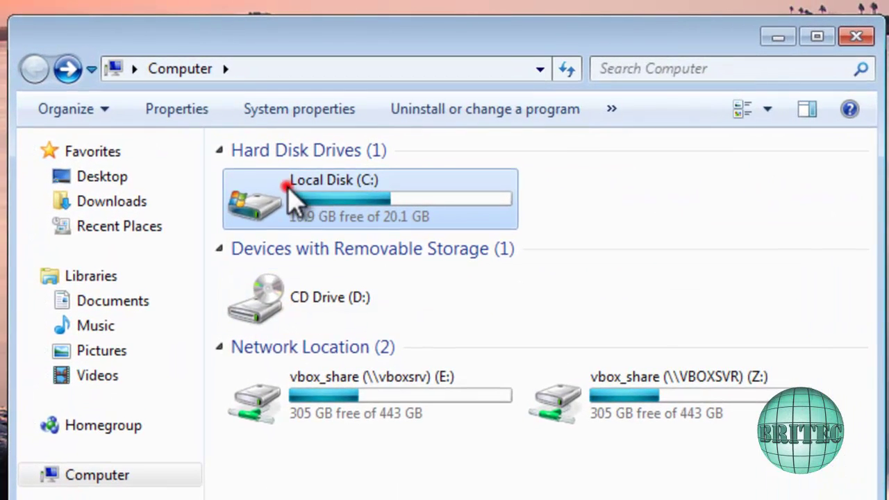
pyautogui.doubleClick(293, 198)
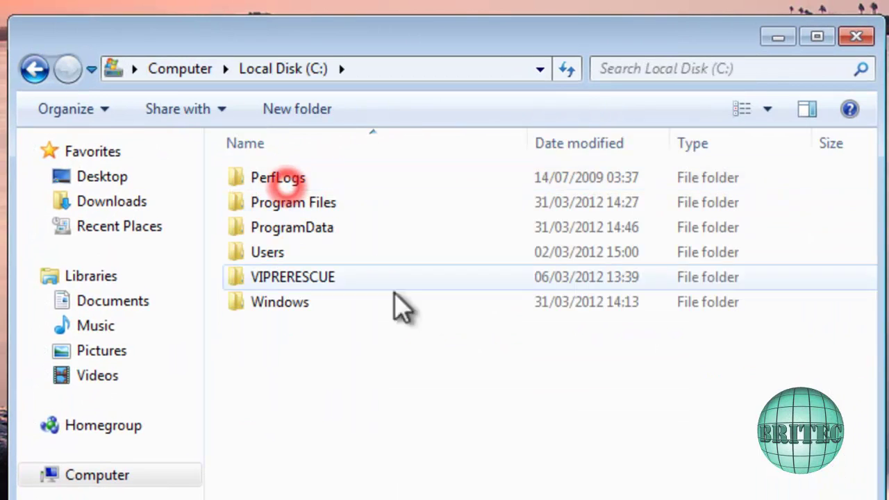
pyautogui.doubleClick(264, 253)
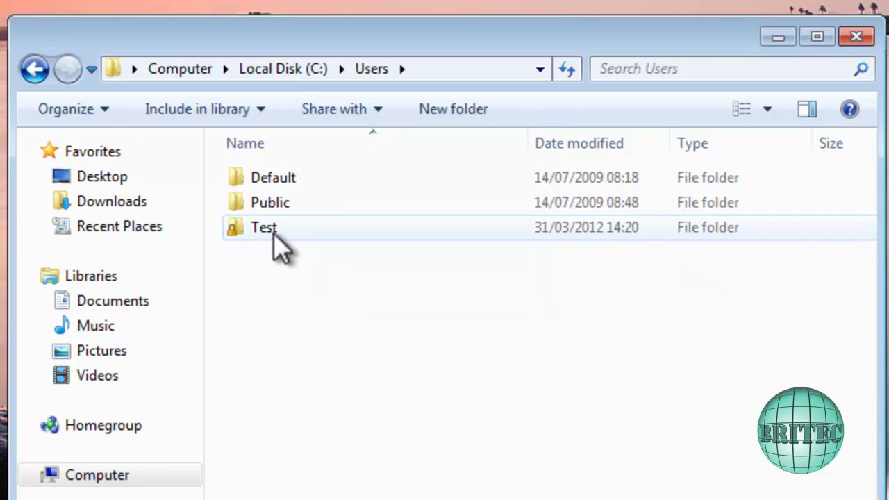
pyautogui.doubleClick(265, 229)
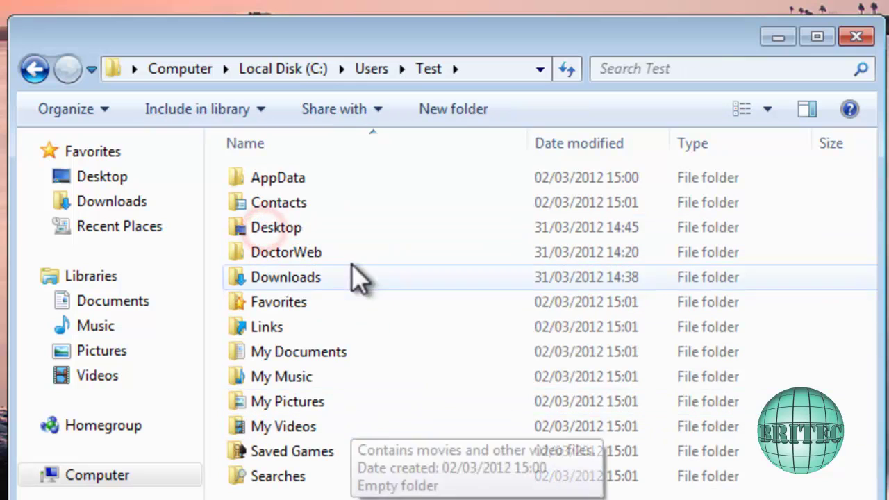
pyautogui.doubleClick(285, 175)
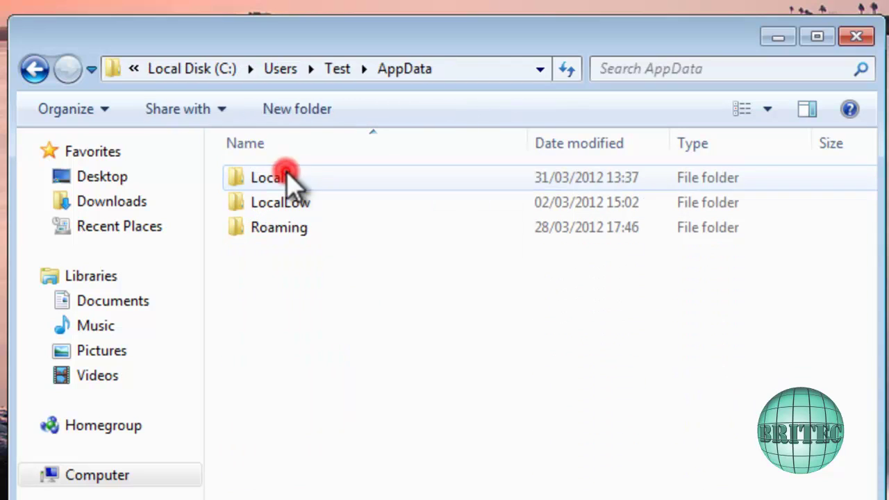
pyautogui.doubleClick(277, 186)
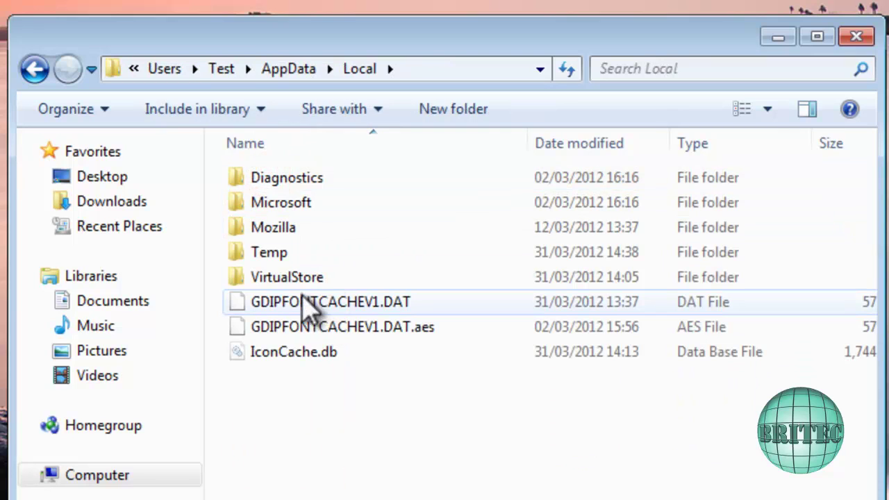
pyautogui.doubleClick(280, 253)
# Delete everything in the Temp folder, skipping the items that are in use.
pyautogui.moveTo(356, 298); pyautogui.dragTo(234, 175)
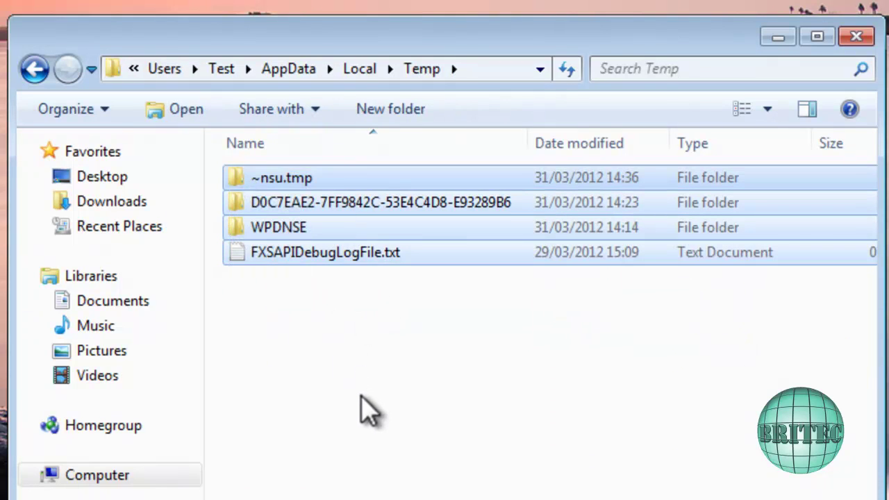
pyautogui.press('Delete')
pyautogui.press('Return')
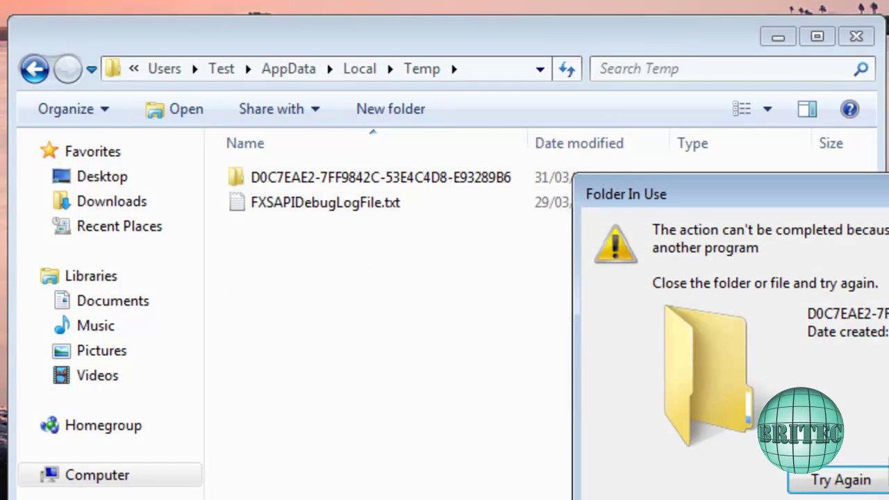
pyautogui.hotkey('alt', 's')
pyautogui.press('Escape')
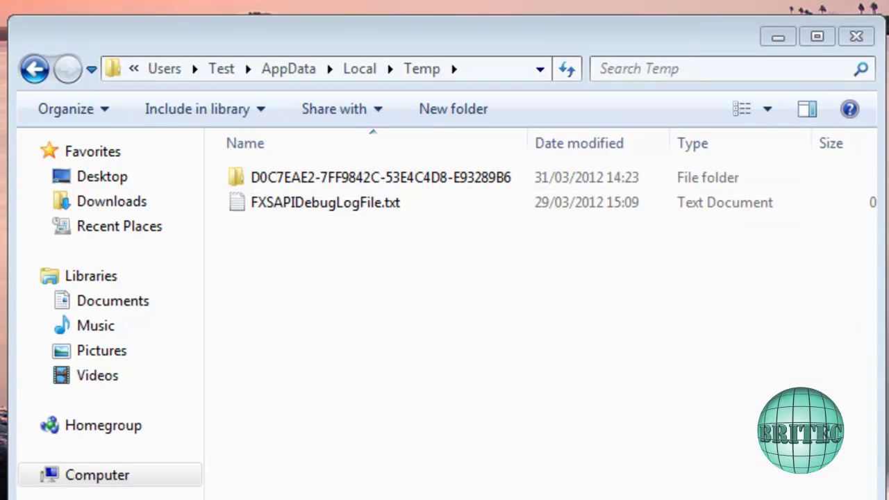
# Go to the Programs folder at AppData\Roaming\Microsoft\Windows\Start Menu in the Test profile.
pyautogui.click(28, 72)
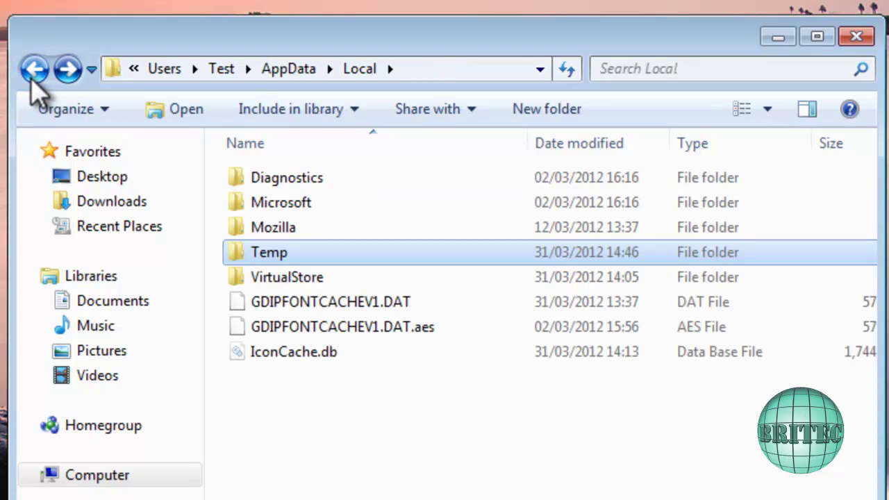
pyautogui.click(31, 73)
pyautogui.doubleClick(281, 226)
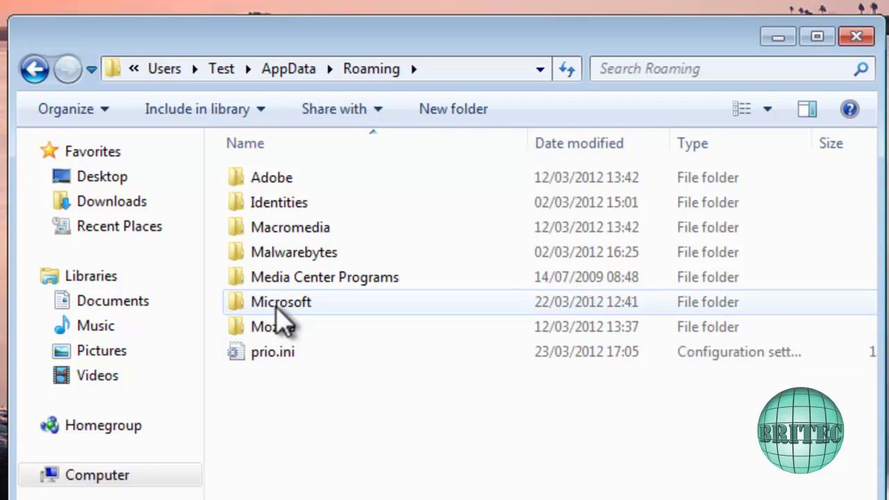
pyautogui.doubleClick(278, 306)
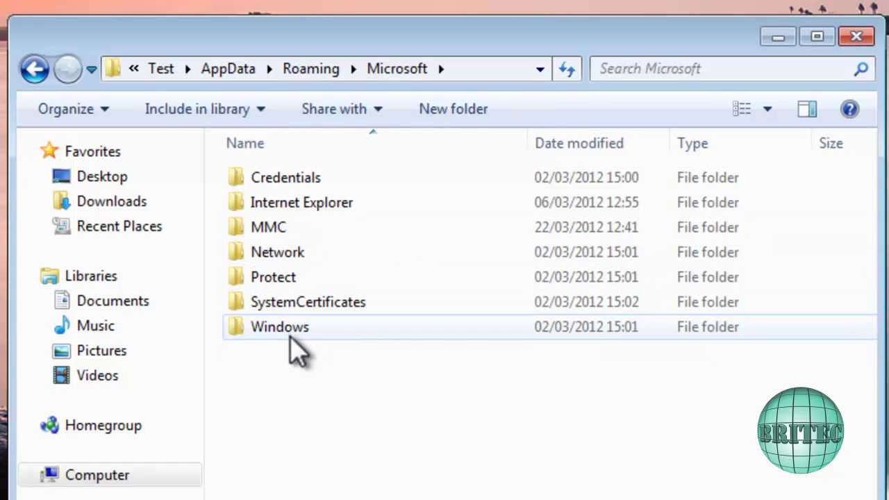
pyautogui.doubleClick(286, 326)
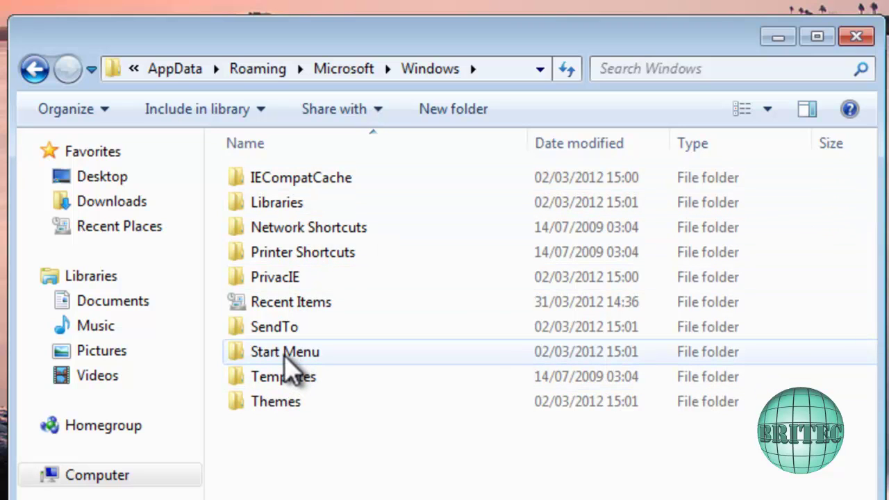
pyautogui.doubleClick(284, 355)
pyautogui.click(270, 180)
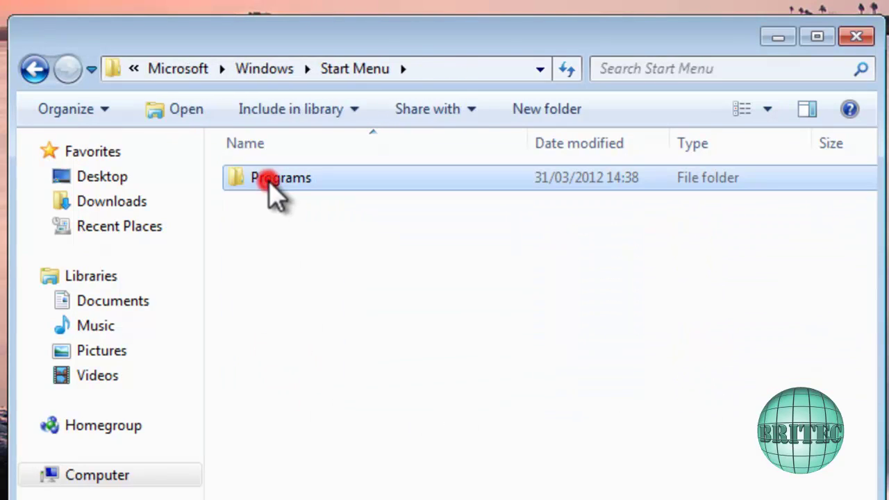
pyautogui.doubleClick(270, 182)
# Check the shortcuts in the SMART HDD folder, delete that folder from Start Menu\Programs, and close the window.
pyautogui.click(294, 276)
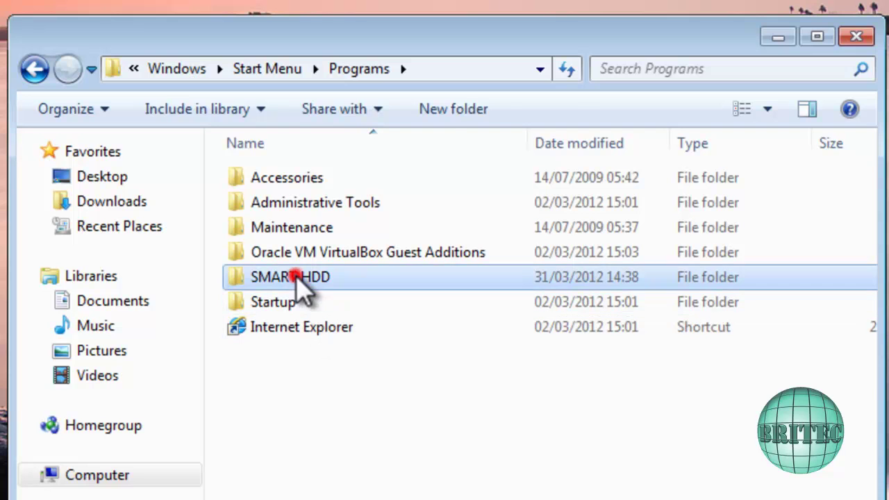
pyautogui.doubleClick(294, 276)
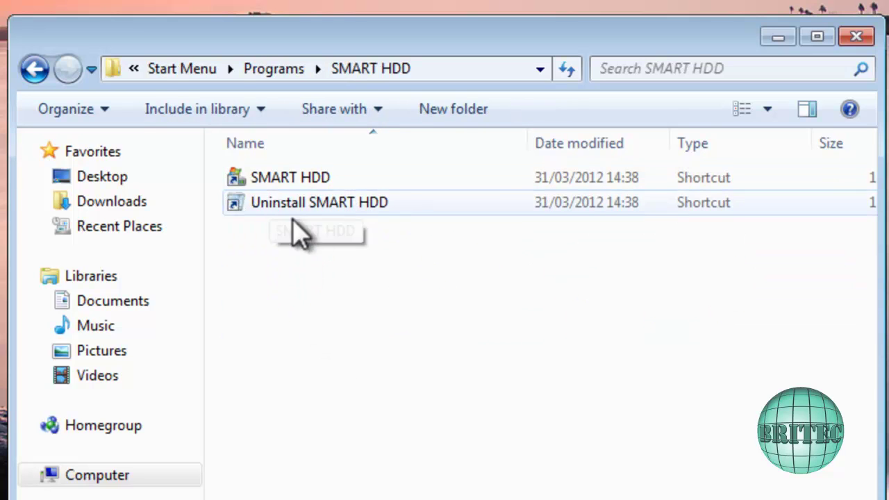
pyautogui.click(33, 69)
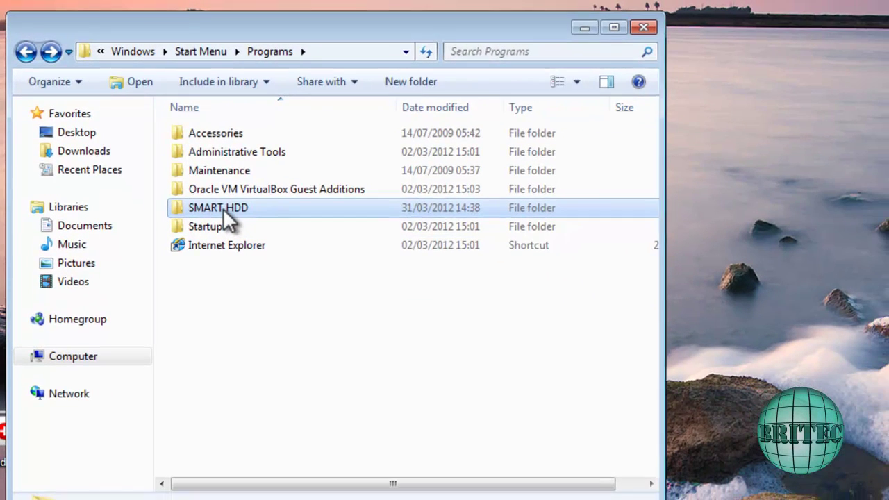
pyautogui.rightClick(266, 246)
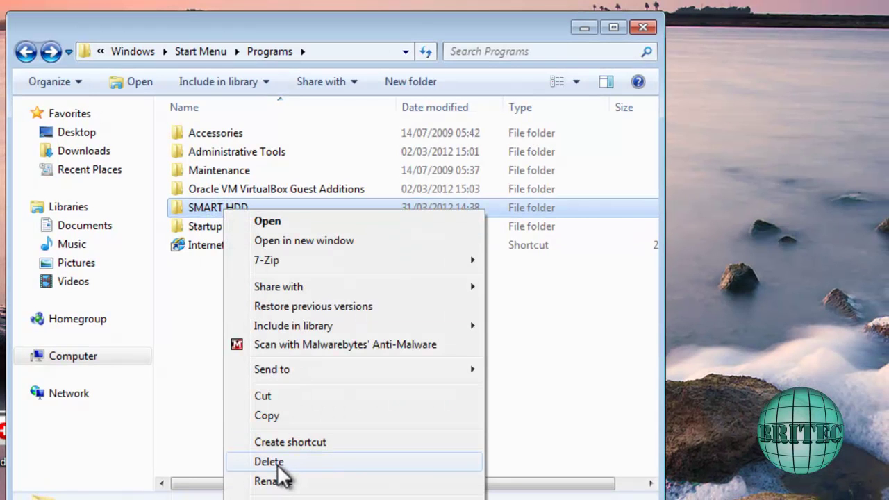
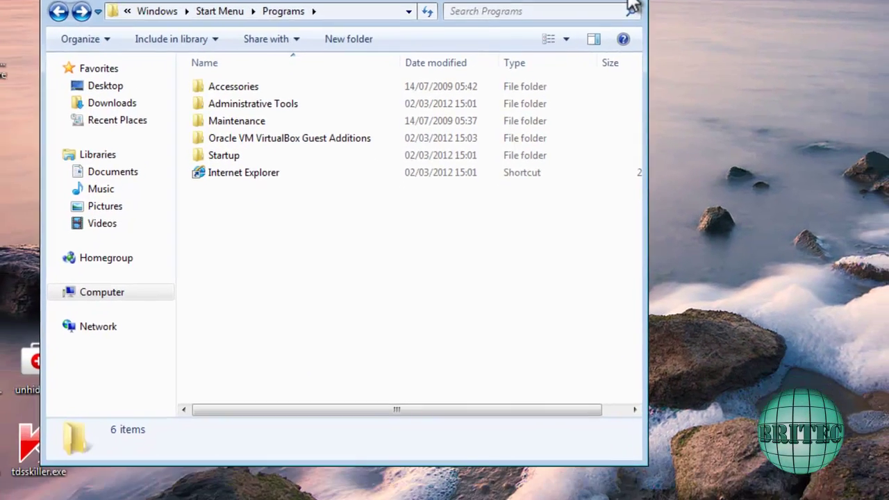
pyautogui.click(634, 6)
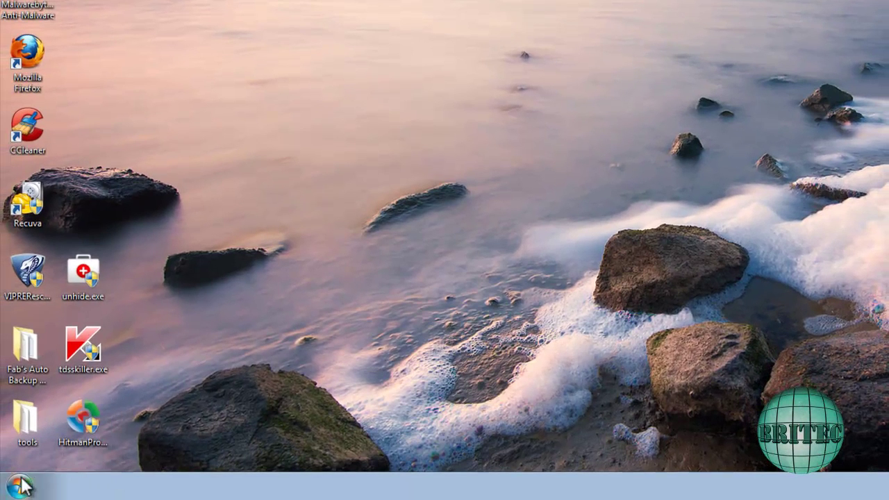
# Find regedit from the Start menu and launch the Registry Editor.
pyautogui.click(19, 487)
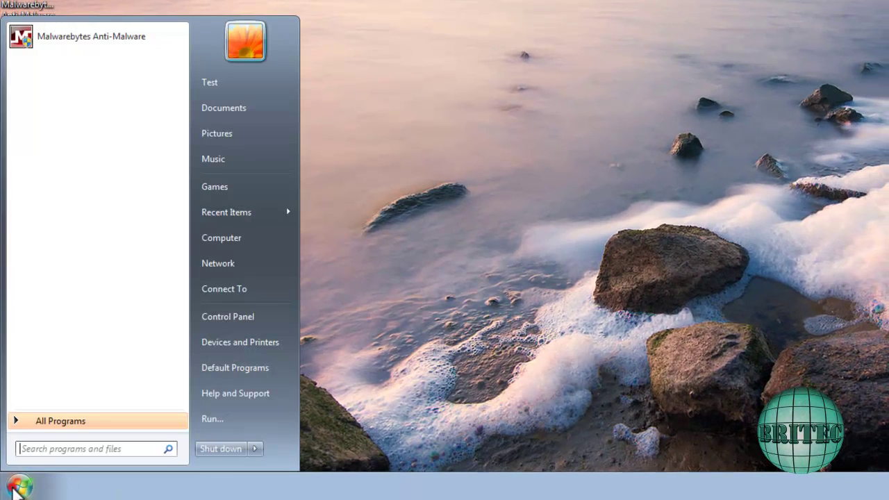
pyautogui.click(41, 450)
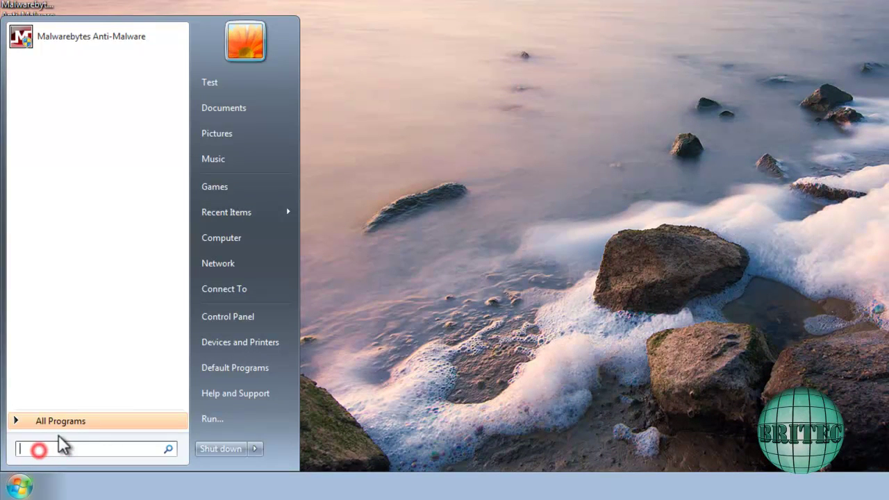
pyautogui.write('regedit')
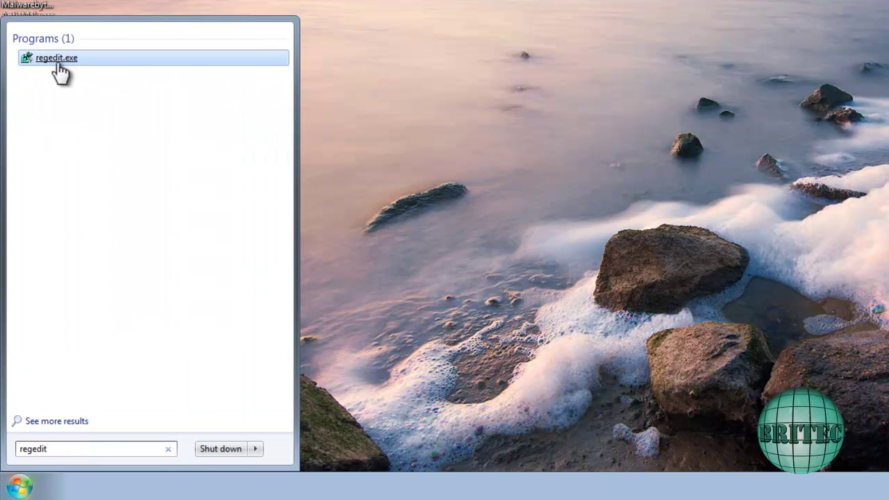
pyautogui.click(57, 59)
pyautogui.click(240, 260)
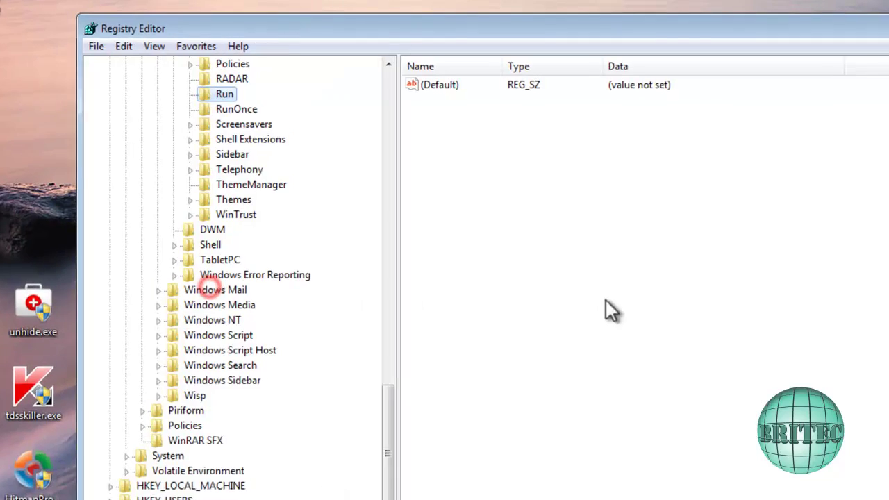
# Examine the Run key under HKEY_CURRENT_USER\Software\Microsoft\Windows\CurrentVersion for rogue startup entries.
pyautogui.click(441, 37)
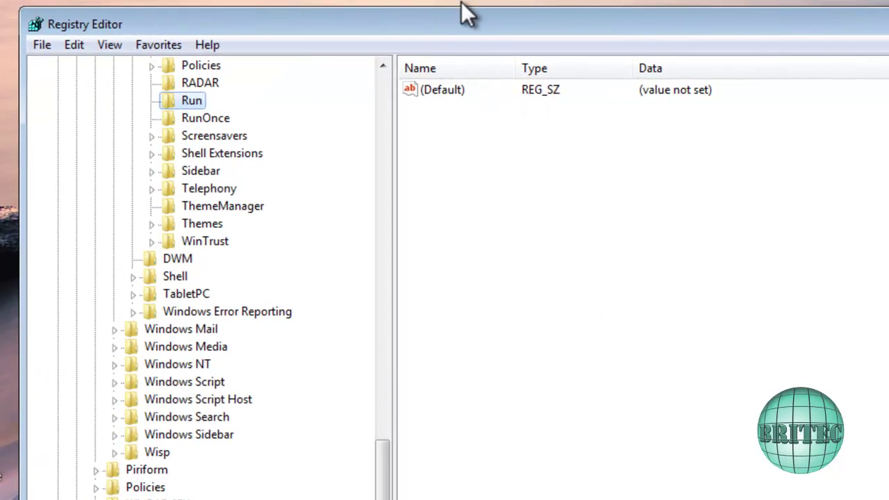
pyautogui.click(456, 24)
pyautogui.moveTo(369, 494); pyautogui.dragTo(403, 223)
pyautogui.moveTo(407, 178); pyautogui.dragTo(406, 118)
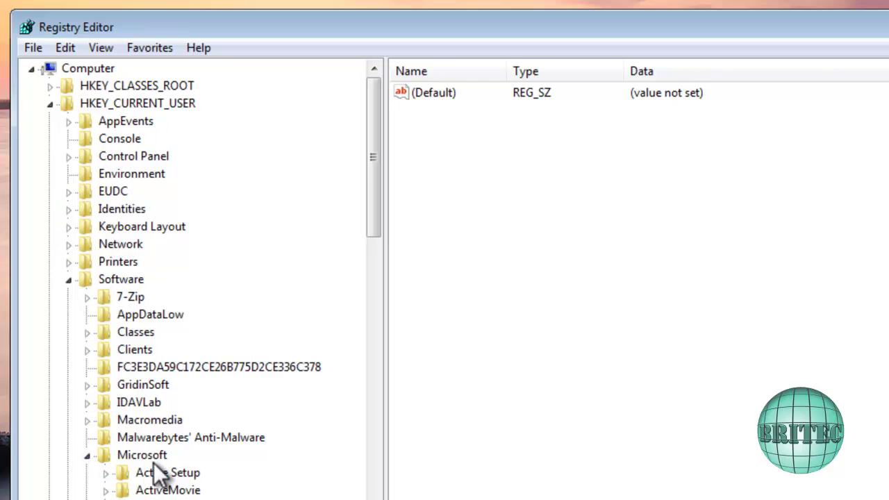
pyautogui.moveTo(373, 216); pyautogui.dragTo(349, 434)
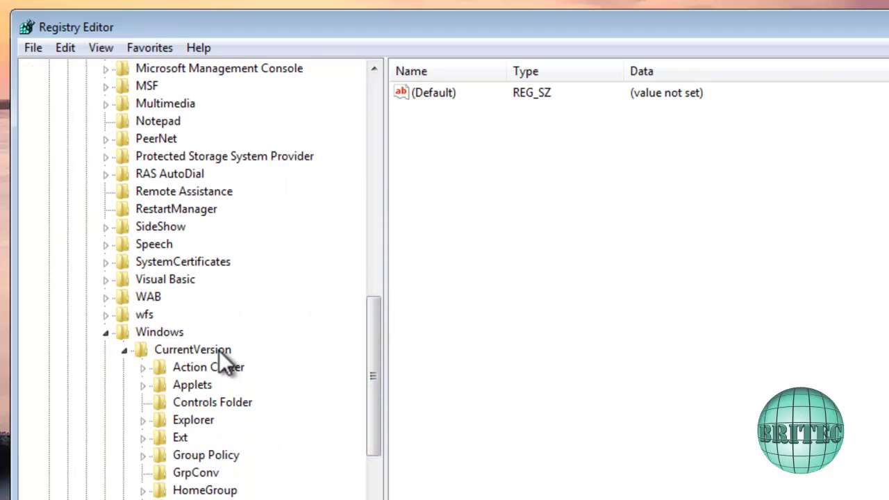
pyautogui.moveTo(382, 381); pyautogui.dragTo(371, 461)
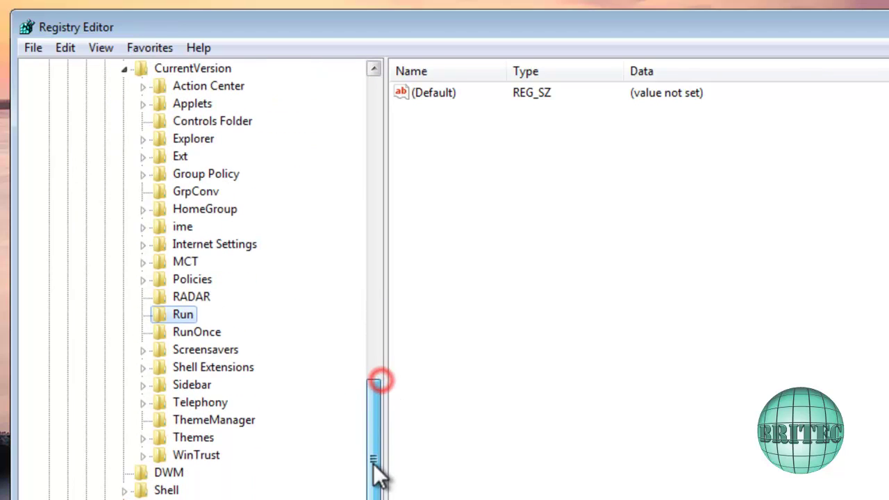
pyautogui.click(179, 300)
pyautogui.click(177, 316)
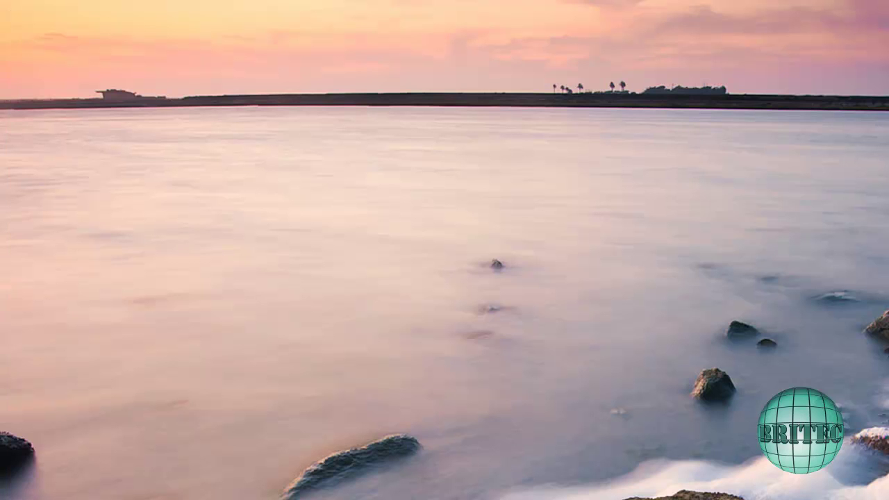
# Empty the Recycle Bin from the desktop and confirm the permanent deletion.
pyautogui.click(486, 460)
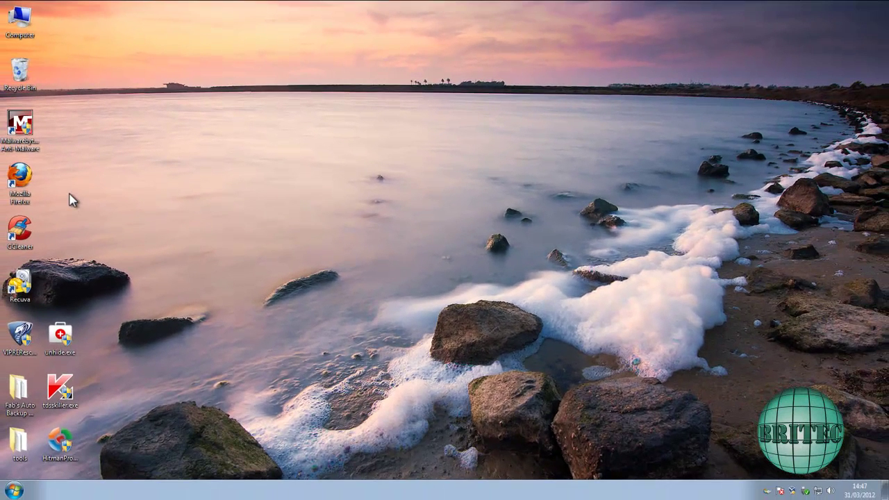
pyautogui.rightClick(22, 71)
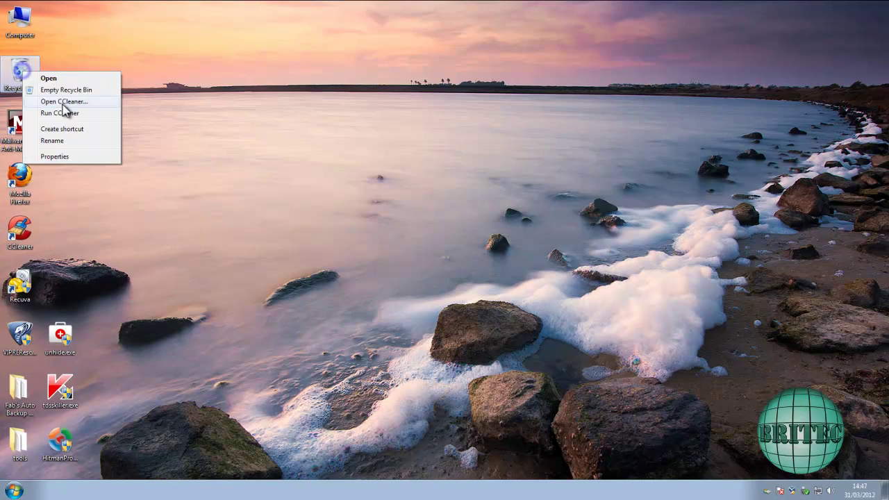
pyautogui.click(64, 91)
pyautogui.click(496, 250)
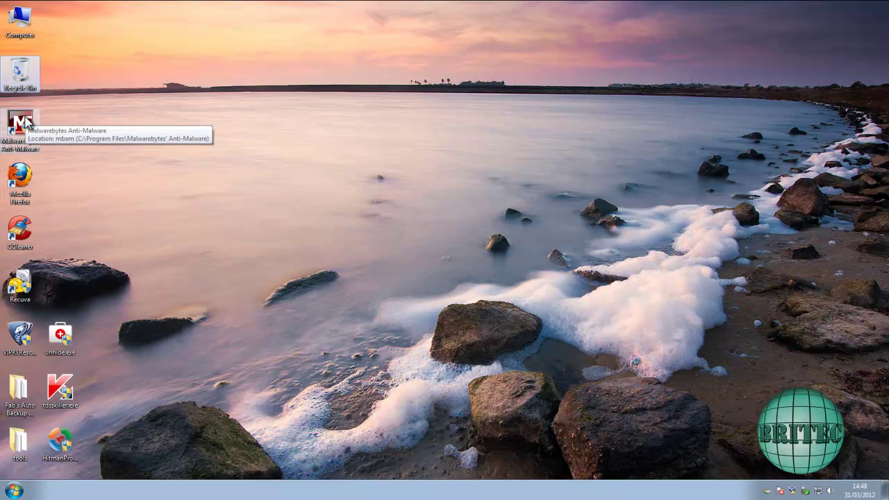
# Launch HitmanPro 3.6 from the desktop and allow it to make changes to the computer.
pyautogui.doubleClick(56, 445)
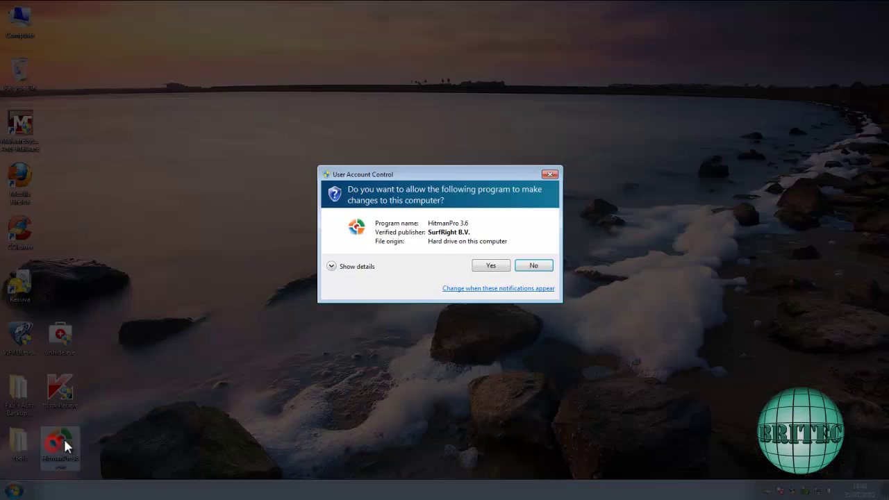
pyautogui.click(480, 268)
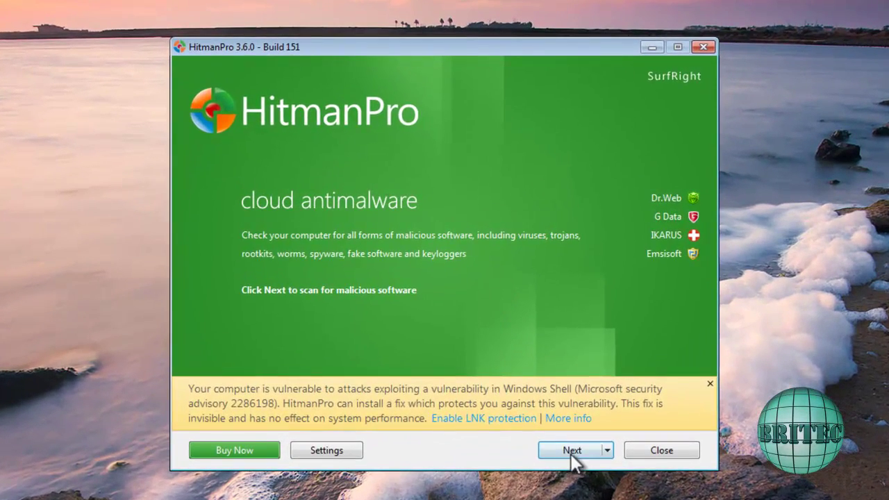
# Run a one-time HitmanPro scan of the computer, delete the tracking cookies it lists, and close the program.
pyautogui.click(553, 416)
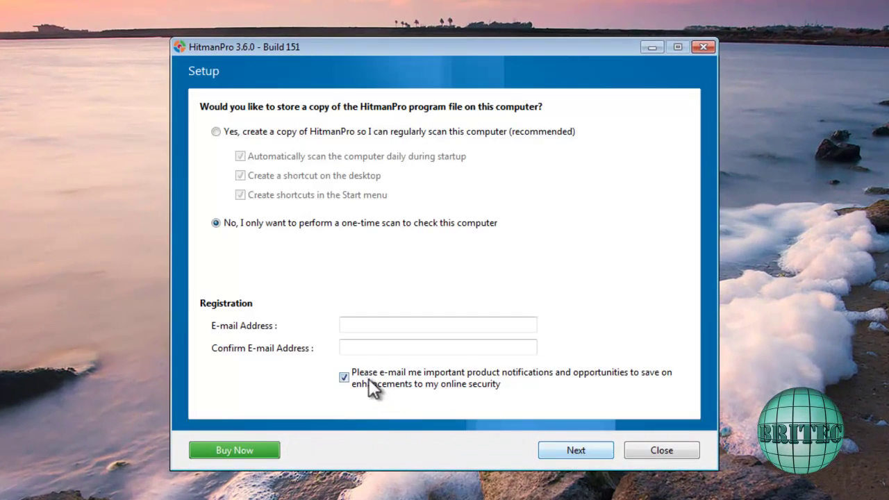
pyautogui.click(578, 448)
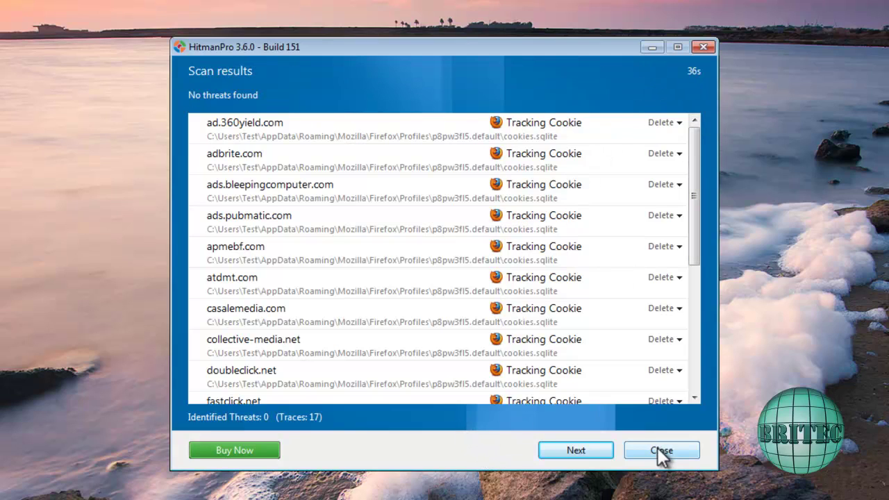
pyautogui.click(583, 449)
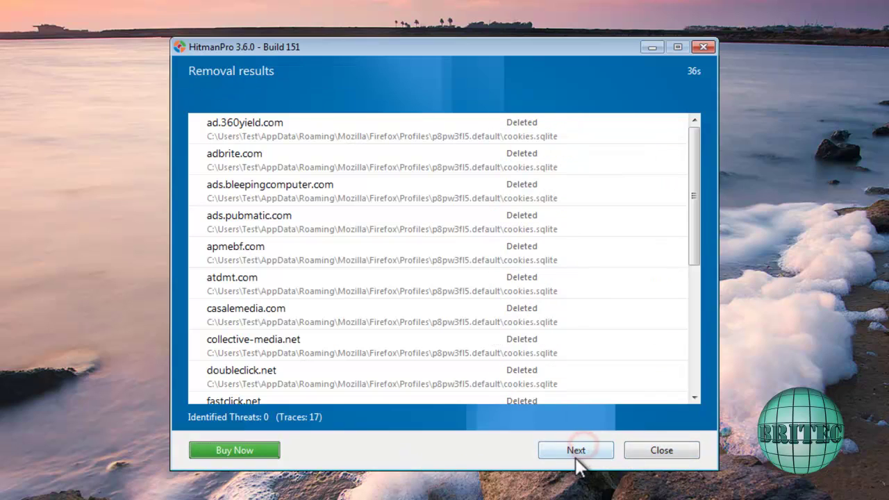
pyautogui.click(574, 450)
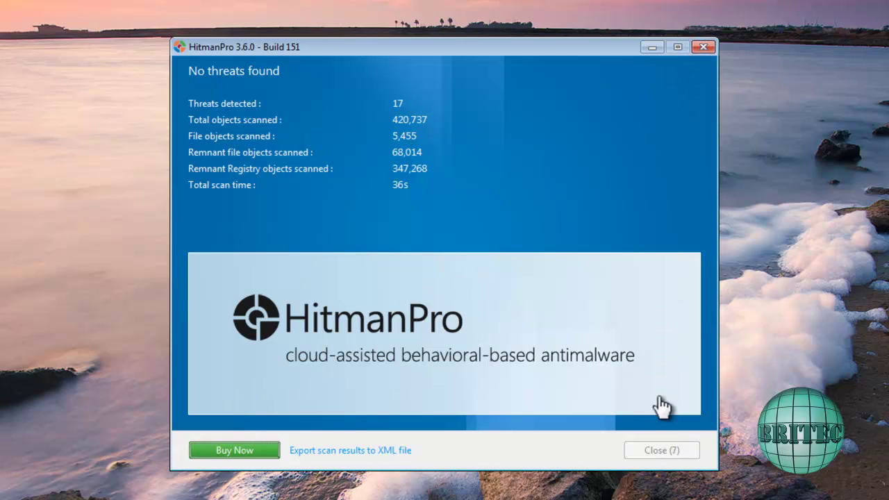
pyautogui.click(661, 449)
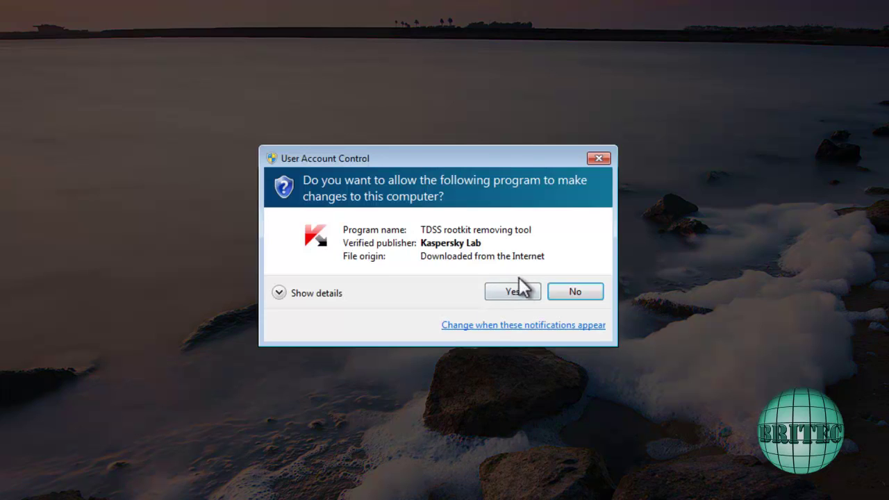
# Allow Kaspersky TDSSKiller to make changes, scan the system for rootkits, and close the utility.
pyautogui.click(517, 289)
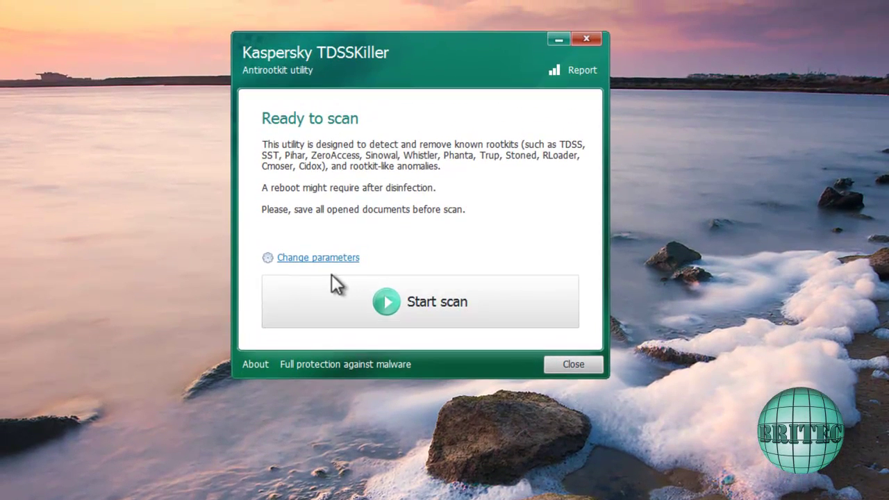
pyautogui.click(397, 307)
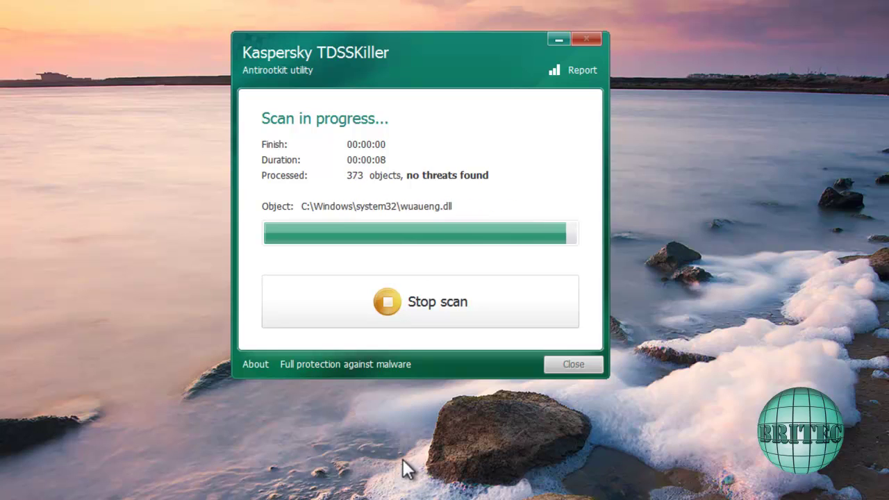
pyautogui.click(575, 364)
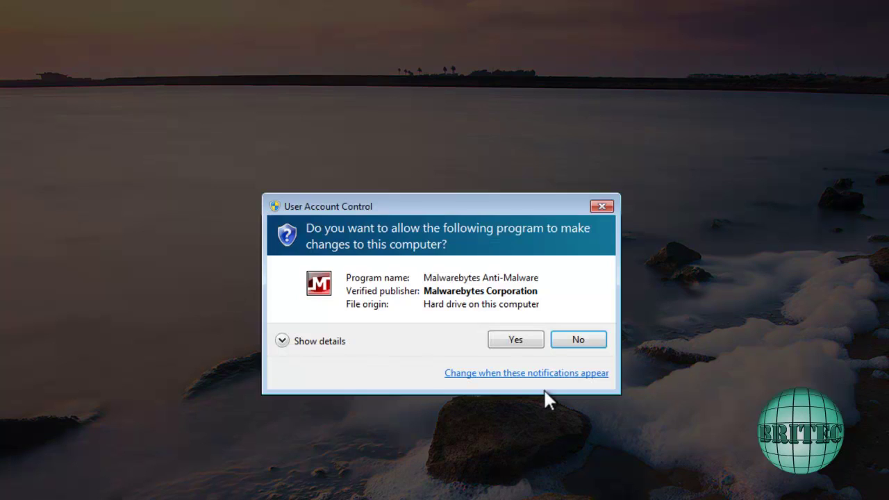
# Allow Malwarebytes Anti-Malware to run and update its malware database.
pyautogui.click(515, 339)
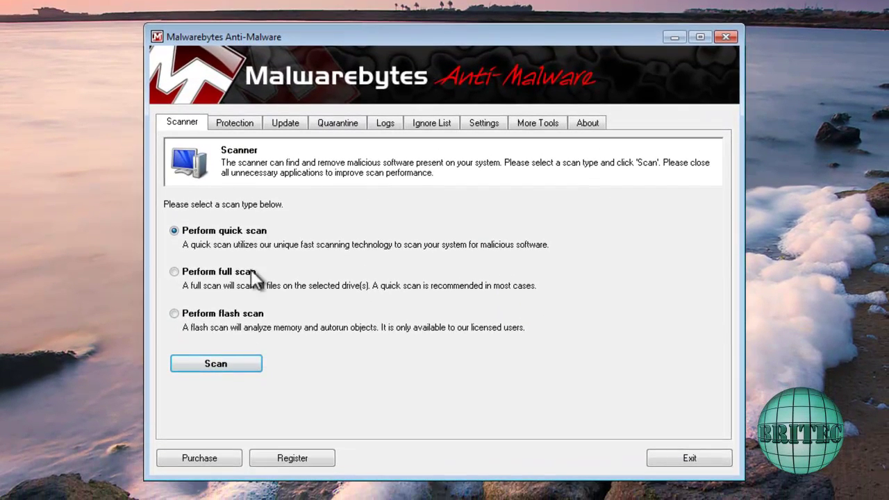
pyautogui.click(287, 126)
pyautogui.click(232, 276)
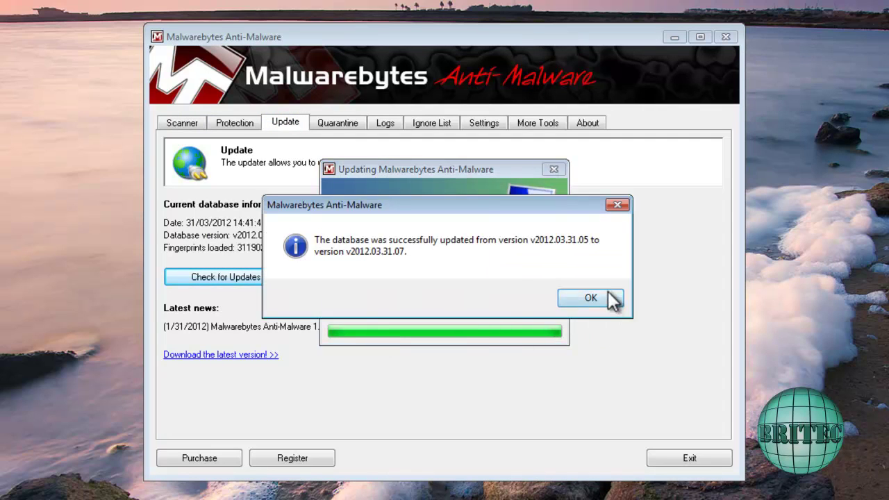
pyautogui.click(609, 294)
# Run a Malwarebytes quick scan of the system and exit the program once it completes.
pyautogui.click(182, 123)
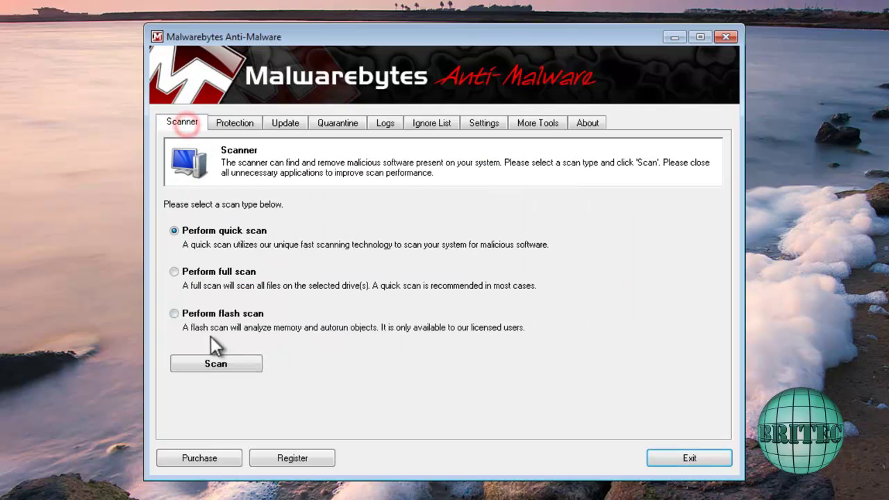
pyautogui.click(203, 361)
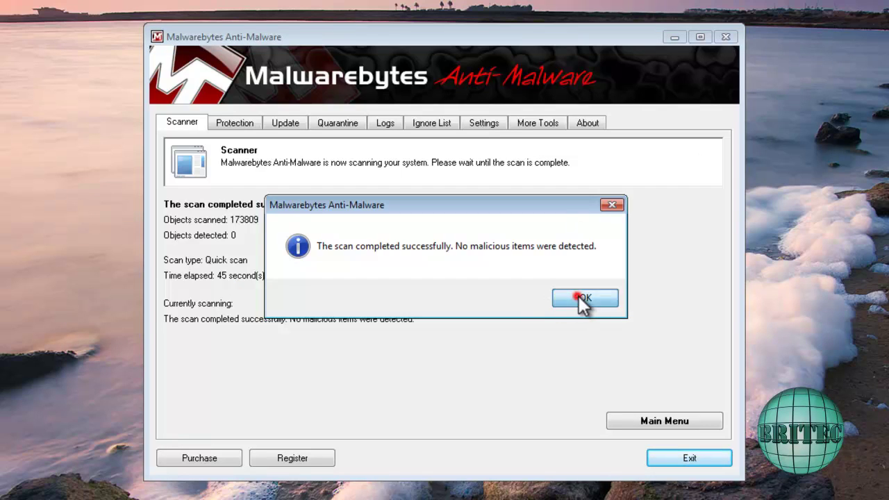
pyautogui.click(582, 298)
pyautogui.click(676, 460)
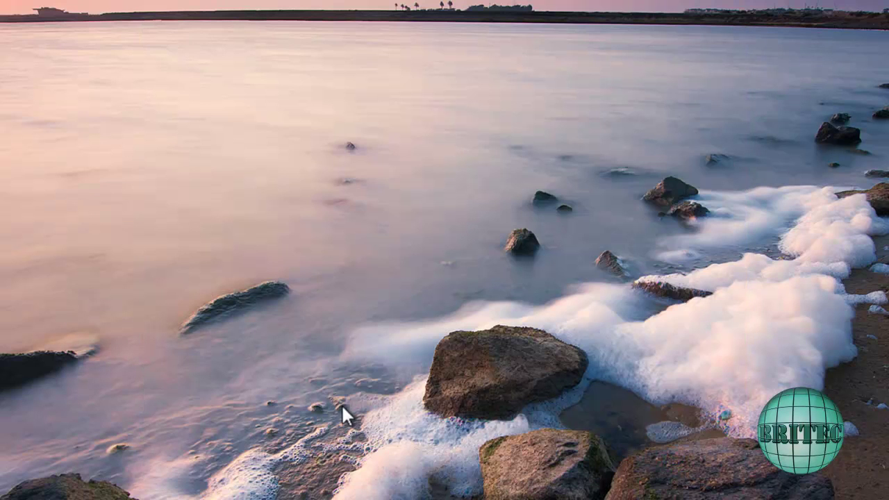
# Bring unhide.exe out to an open area of the desktop and look at the Start menu's program list.
pyautogui.moveTo(0, 312); pyautogui.dragTo(425, 132)
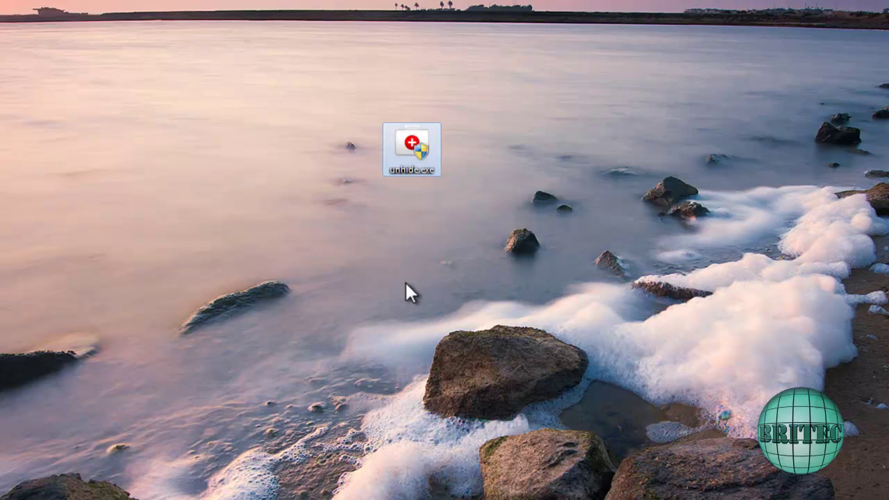
pyautogui.doubleClick(401, 171)
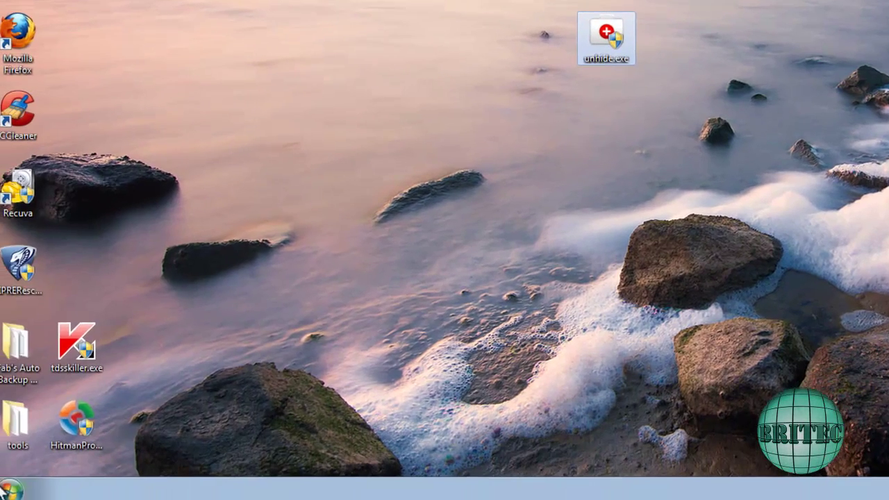
pyautogui.click(19, 485)
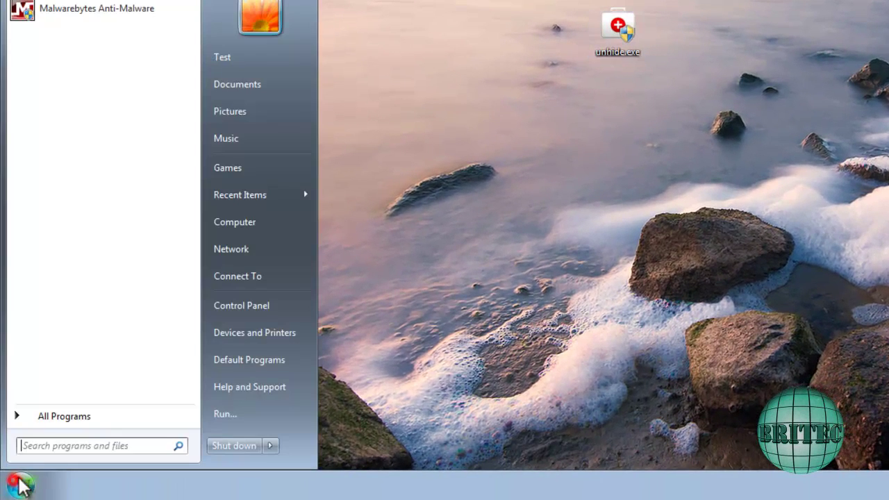
pyautogui.click(54, 416)
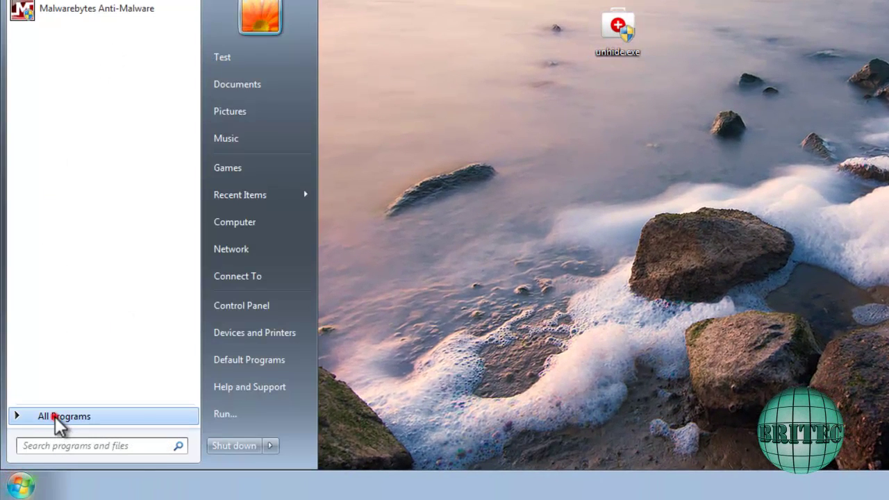
pyautogui.click(514, 339)
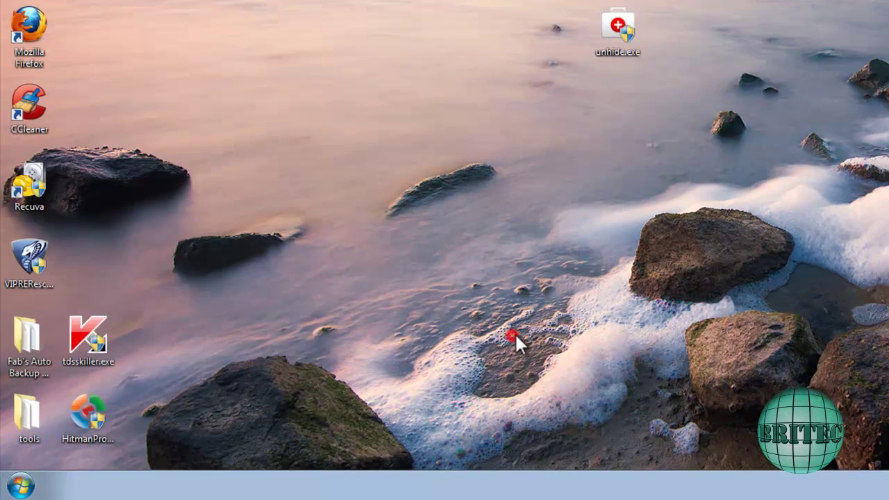
# Move unhide.exe back among the desktop icons, directly above tdsskiller.exe, and deselect it.
pyautogui.moveTo(617, 27)
pyautogui.mouseDown()
pyautogui.moveTo(477, 184)
pyautogui.moveTo(94, 264)
pyautogui.moveTo(89, 275)
pyautogui.mouseUp()
pyautogui.click(565, 274)
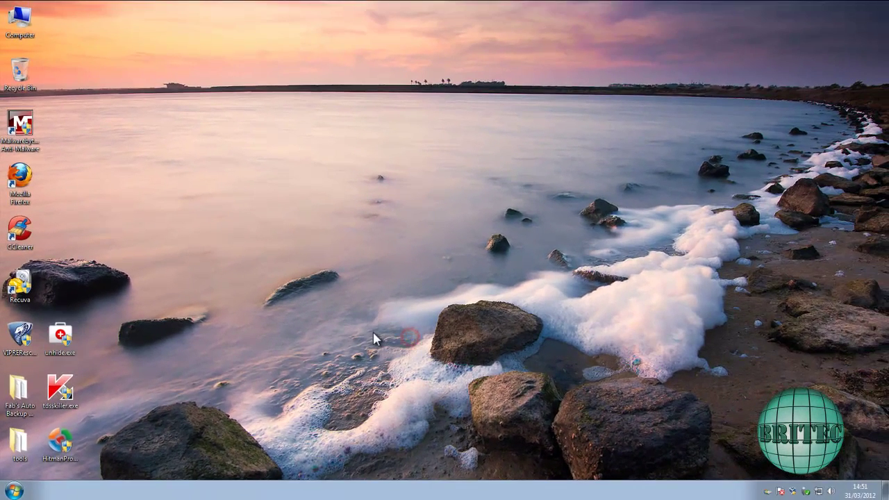
# Open Firefox, examine its network connection settings for an unwanted proxy, accept the dialogs, and close the browser.
pyautogui.doubleClick(28, 181)
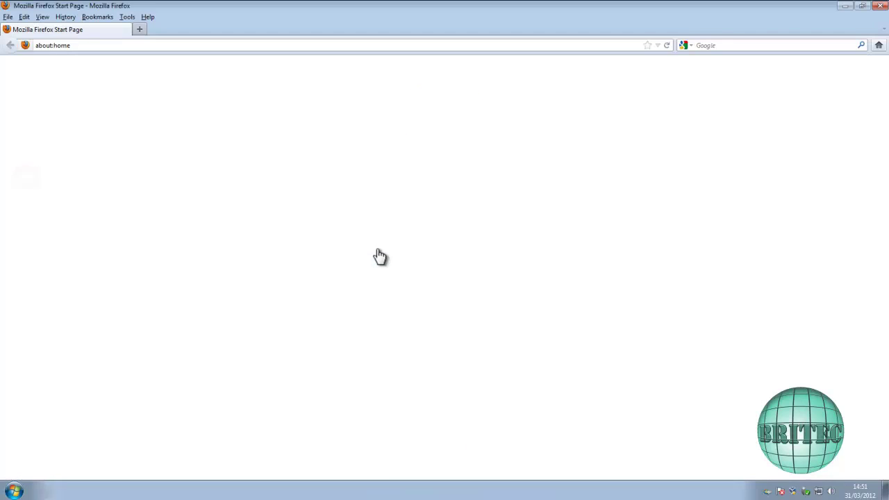
pyautogui.click(127, 17)
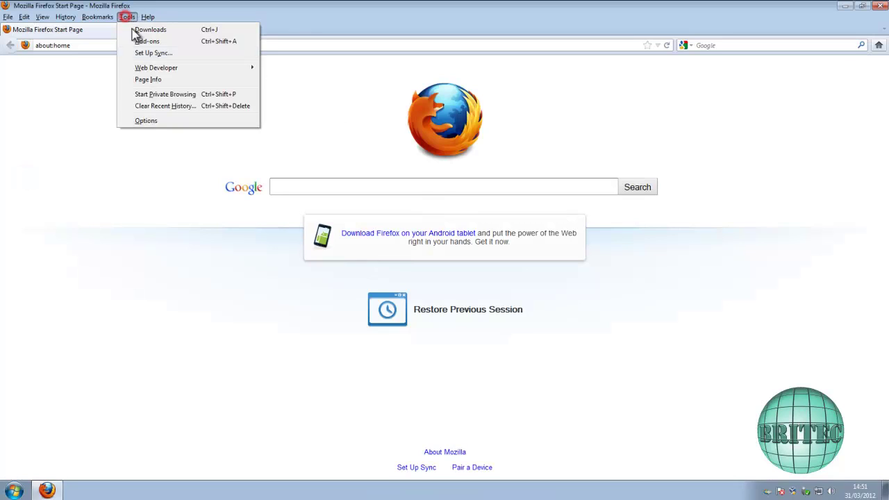
pyautogui.click(147, 121)
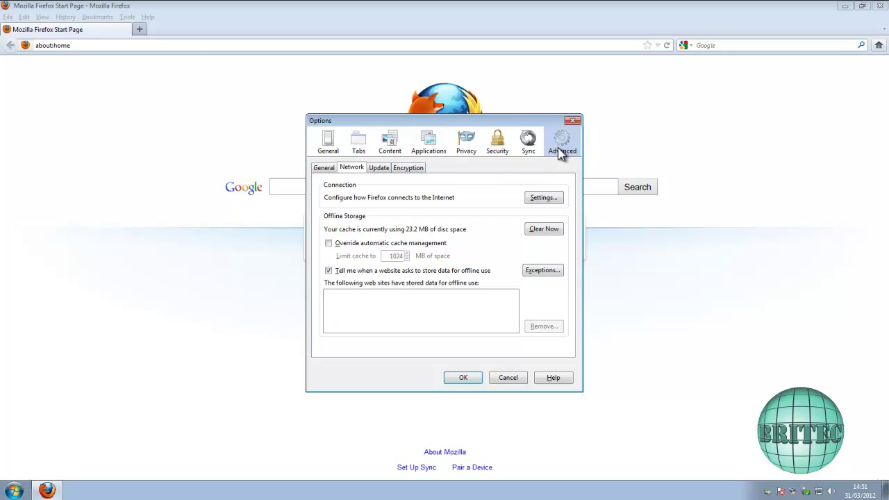
pyautogui.click(543, 198)
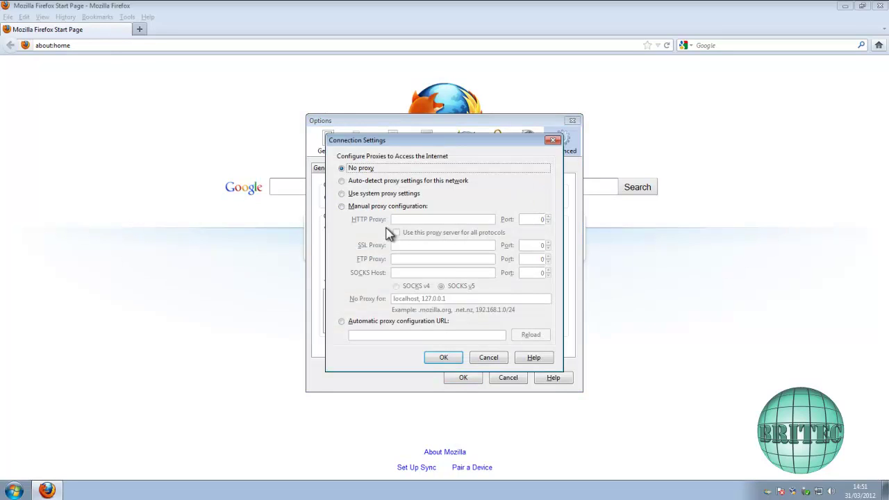
pyautogui.click(443, 357)
pyautogui.click(460, 379)
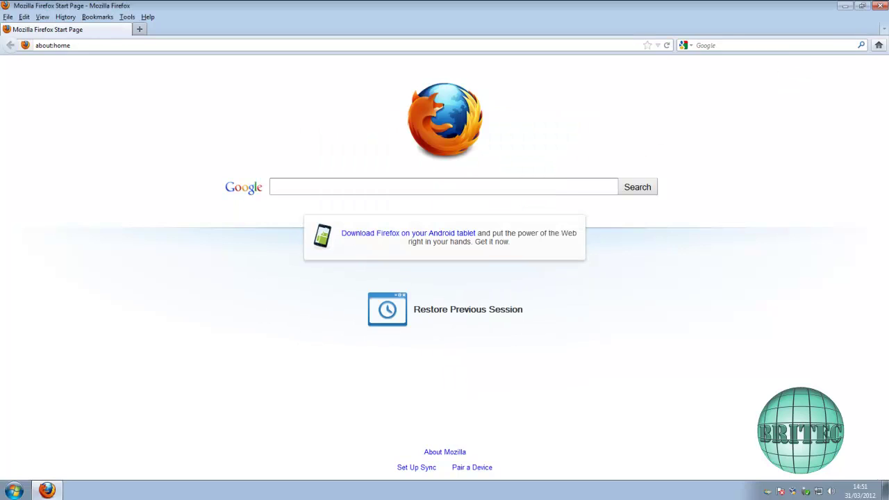
pyautogui.click(880, 6)
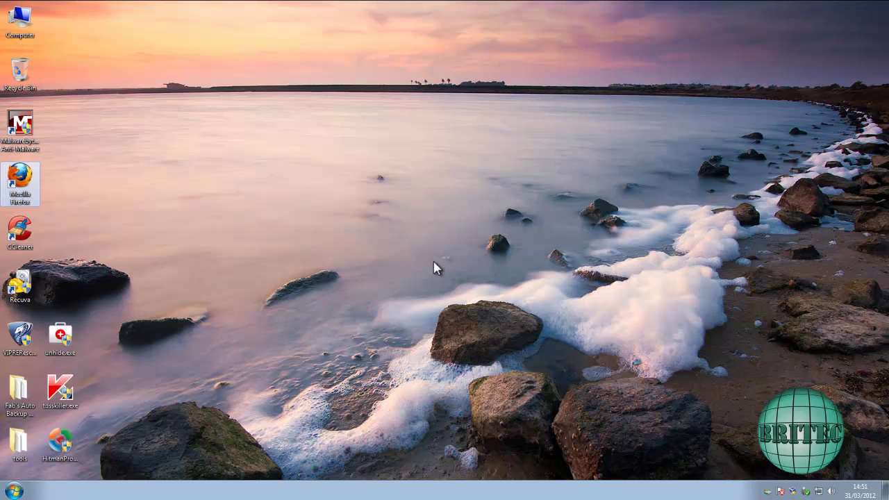